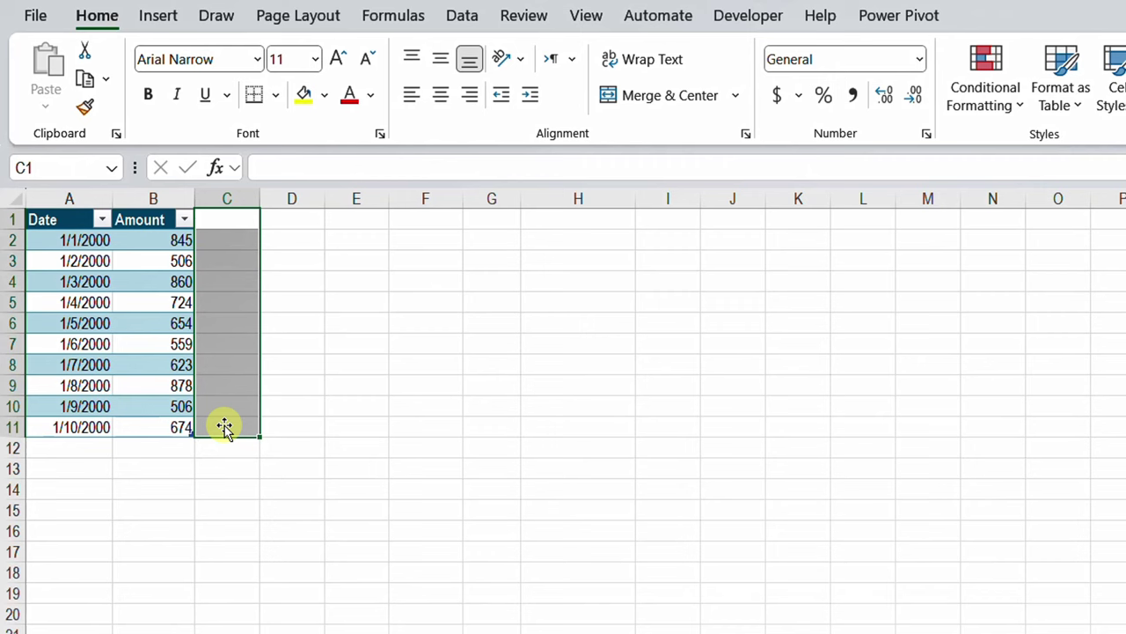
Load the table with the Date and Amount columns into the Power Query Editor
left_click(151, 298)
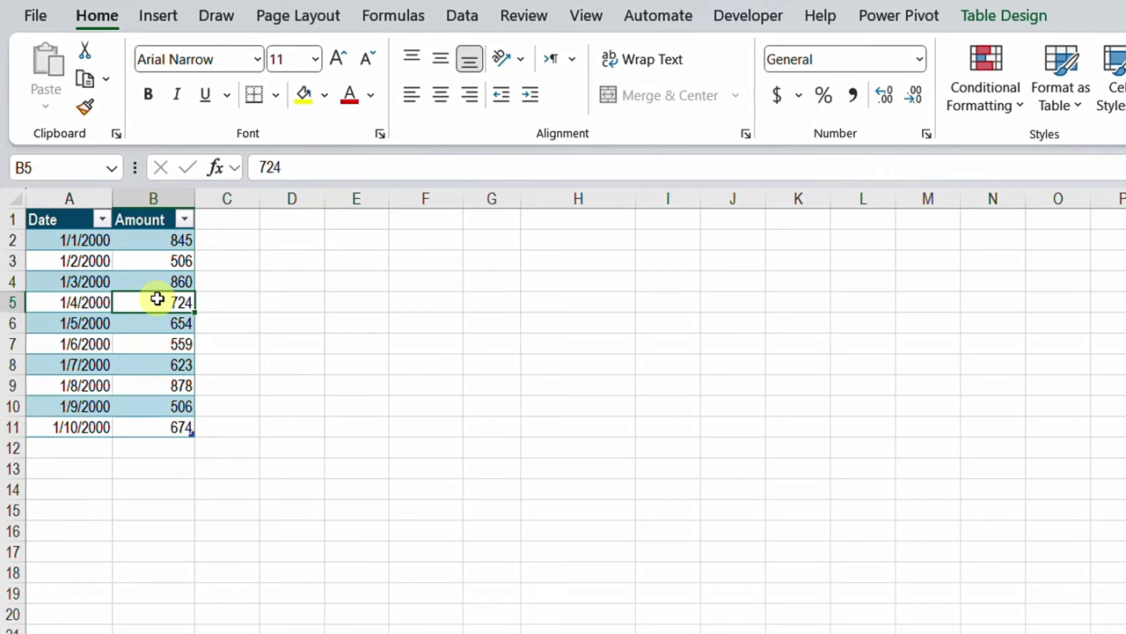
right_click(157, 300)
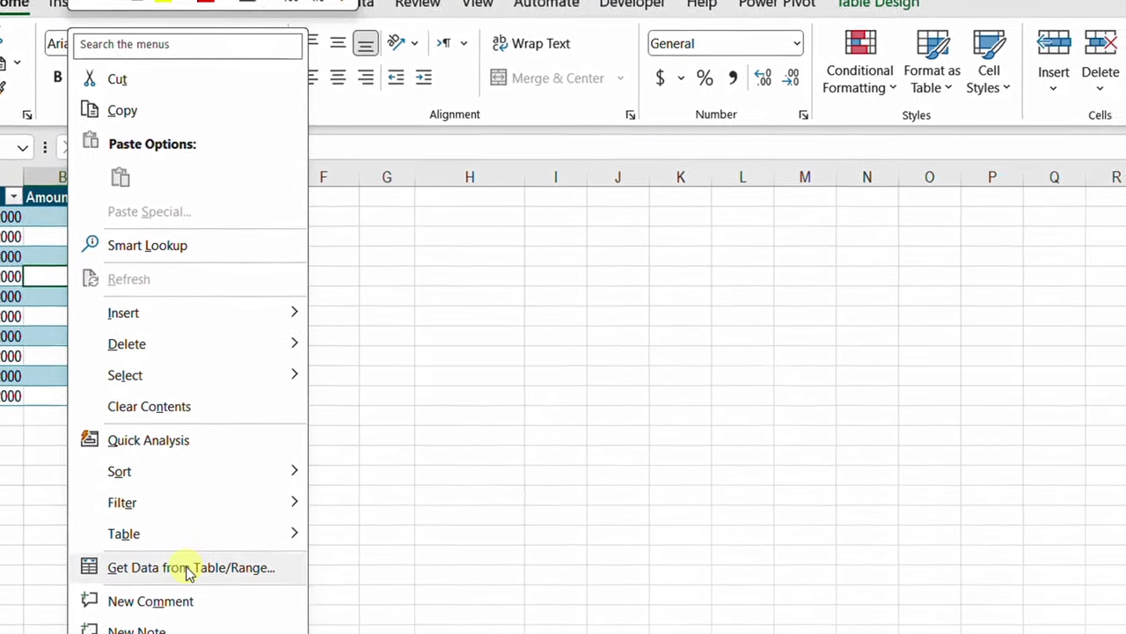
left_click(187, 571)
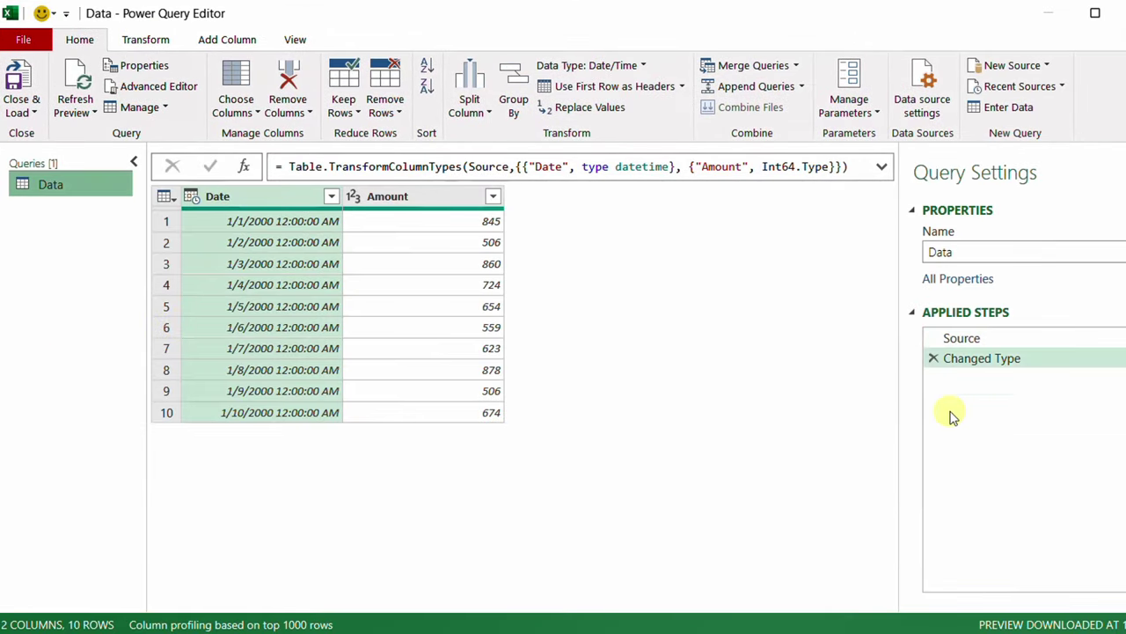
Check the Source and Changed Type steps, and set the Date column's data type to Date, replacing the current conversion
left_click(968, 342)
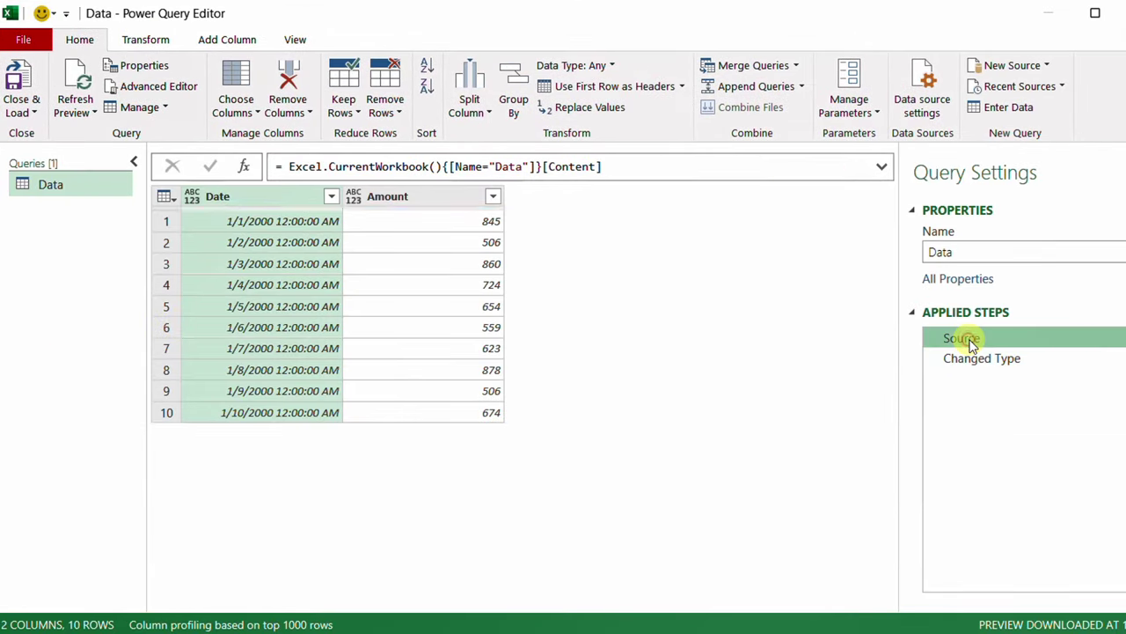
left_click(1005, 360)
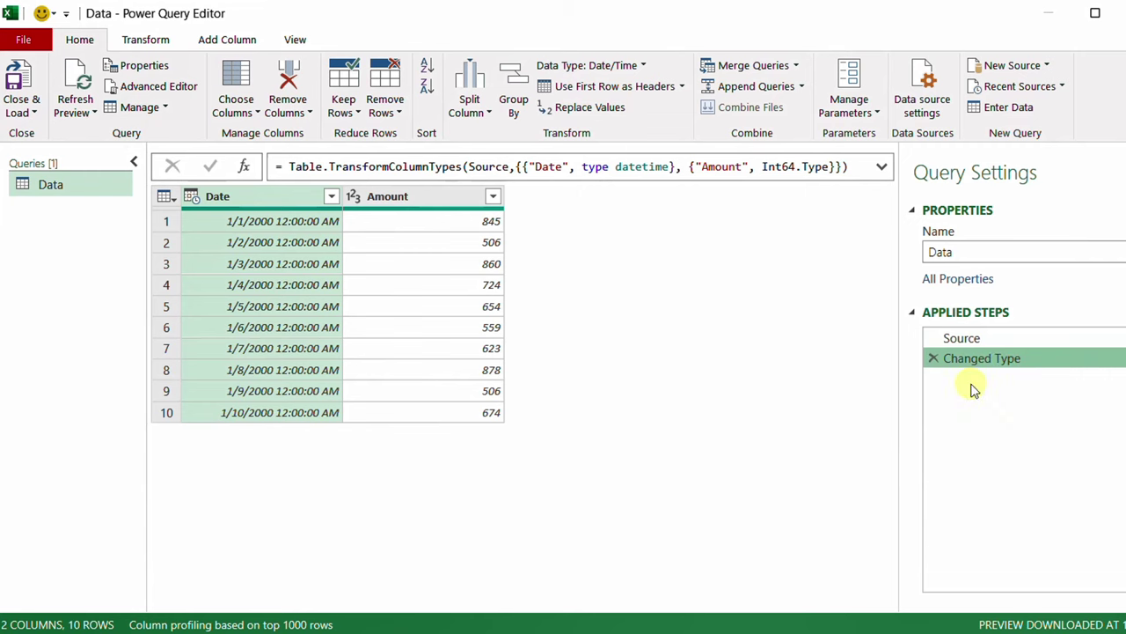
left_click(191, 195)
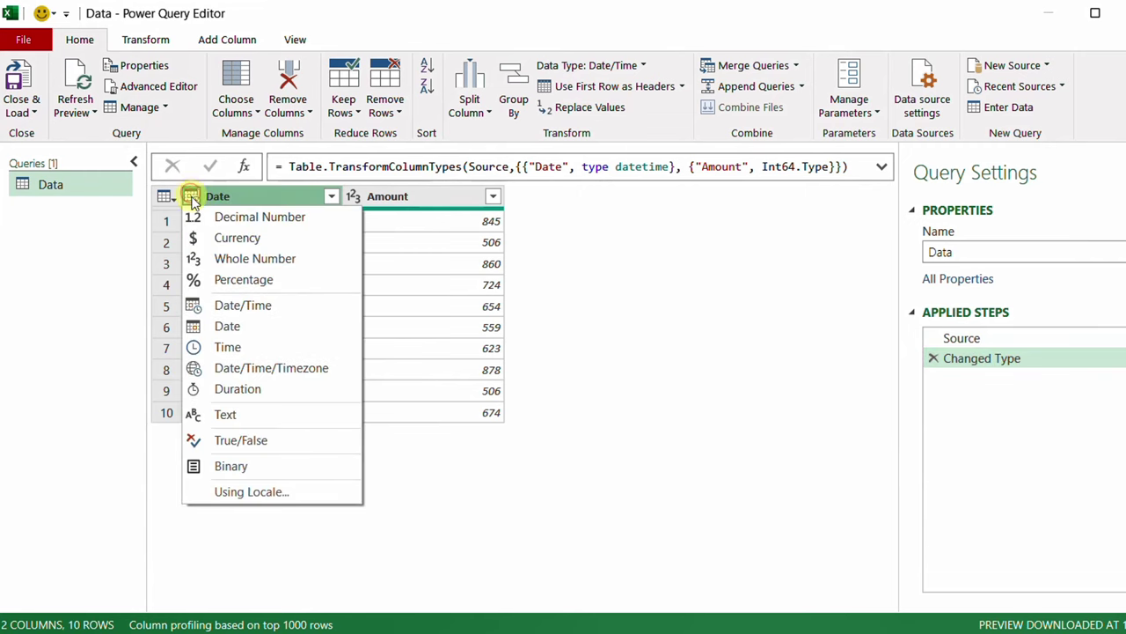
left_click(231, 326)
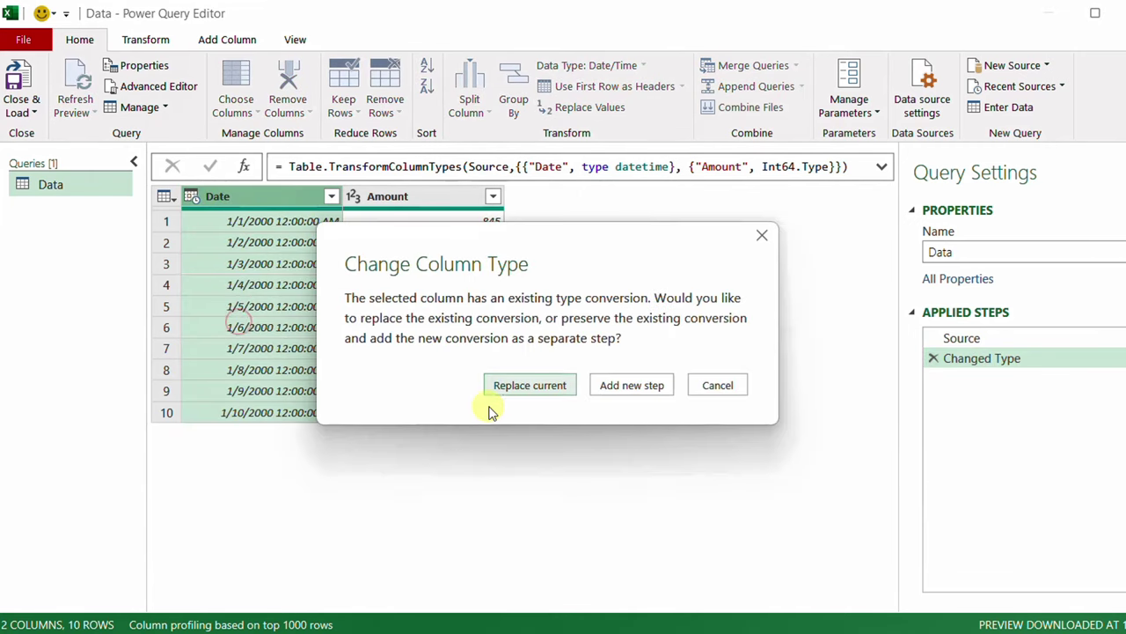
left_click(539, 389)
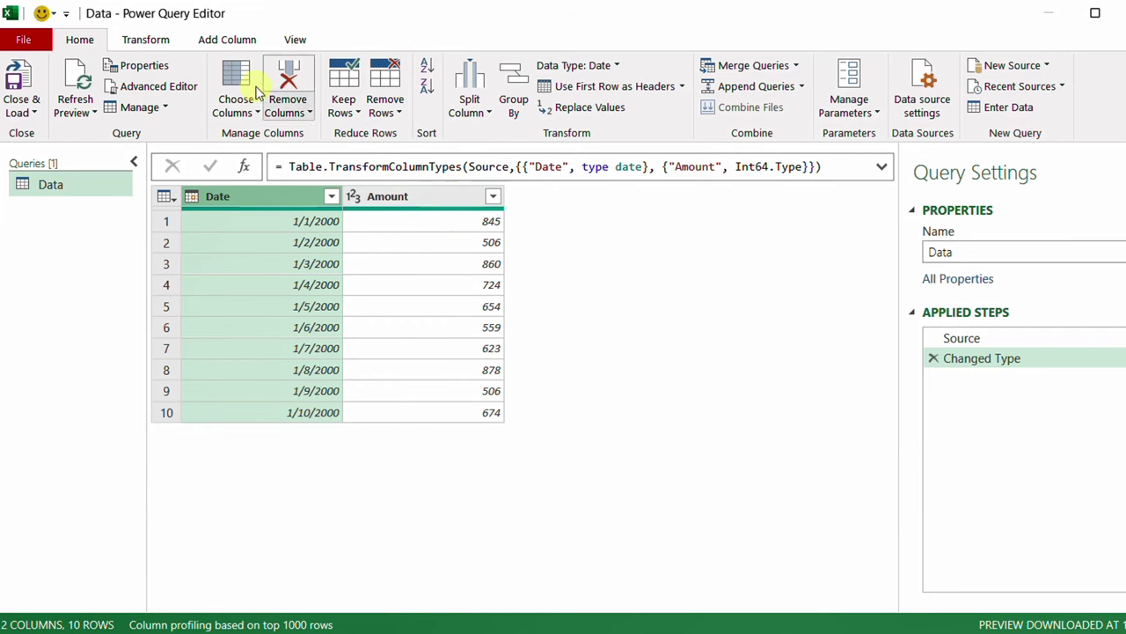
Add an index column that starts from 1
left_click(228, 40)
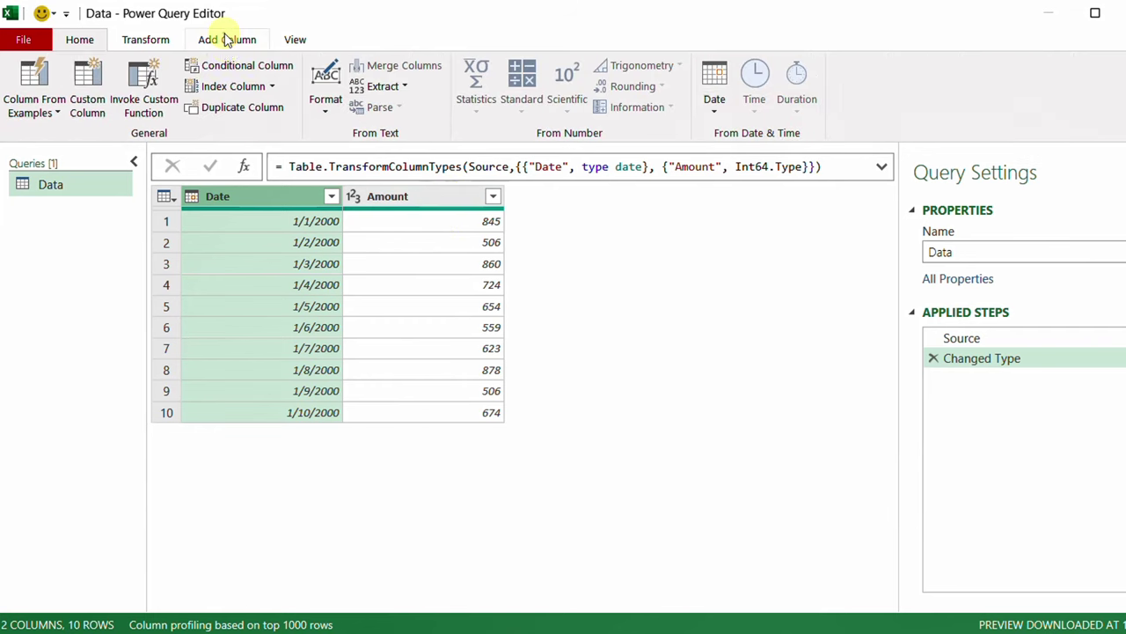
left_click(273, 86)
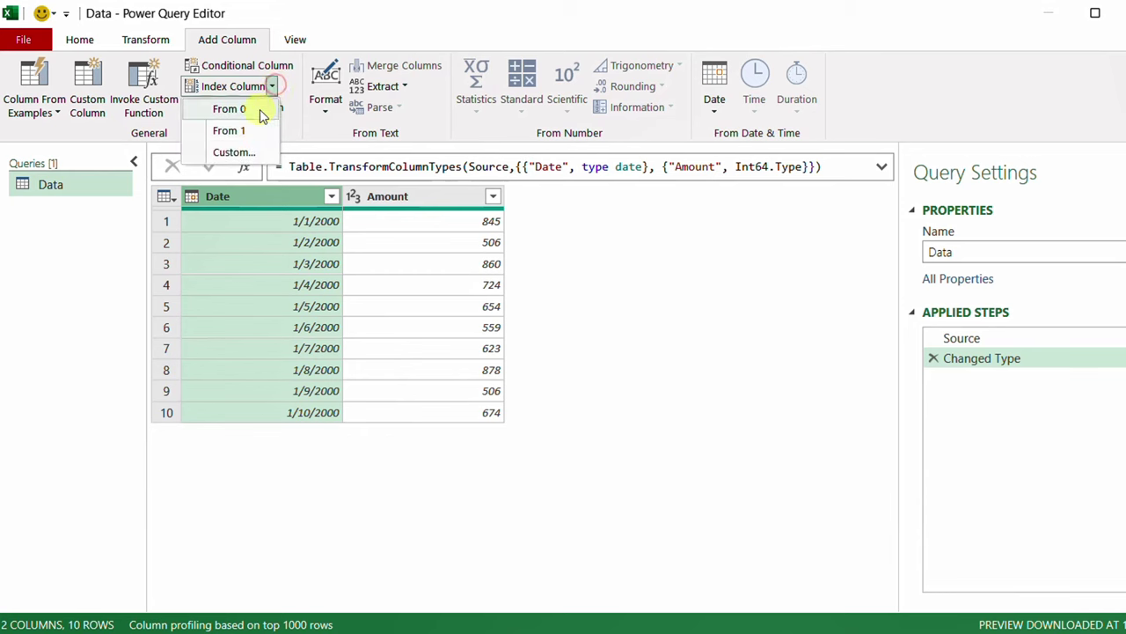
left_click(255, 133)
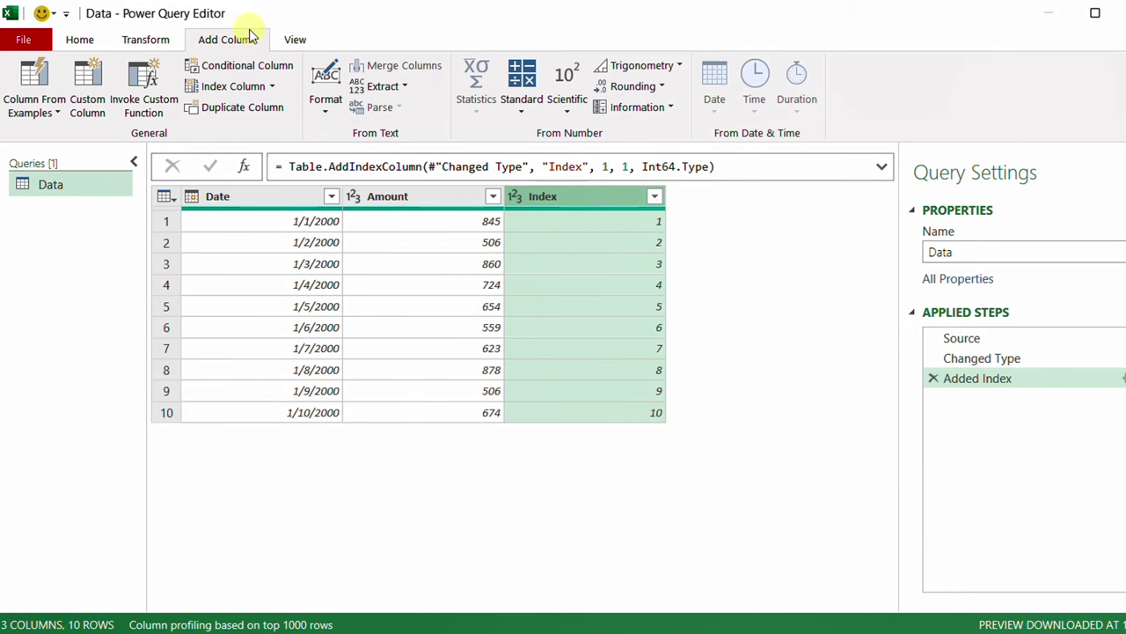
Add a custom column named Running Total with the formula #"Added Index"[Amount]
left_click(96, 102)
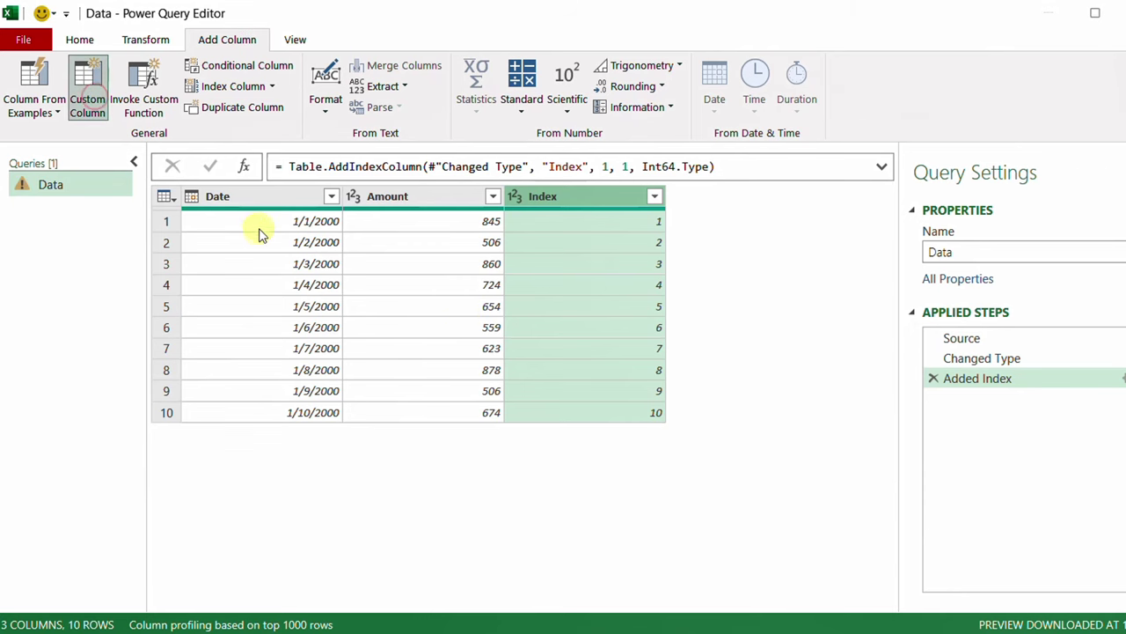
double_click(302, 225)
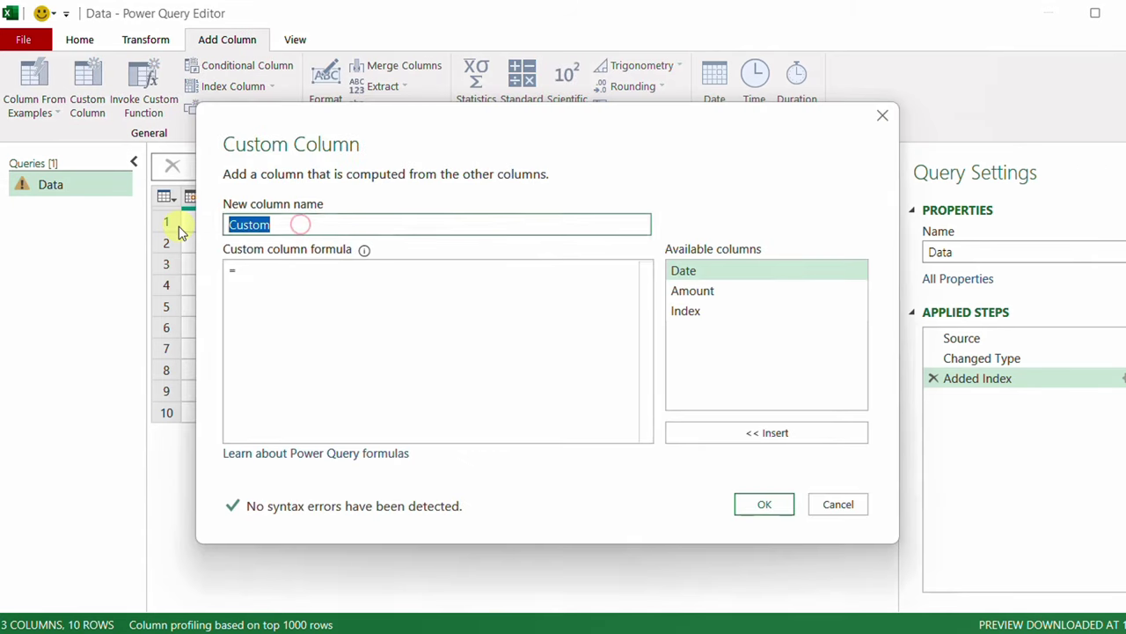
type("Running Total")
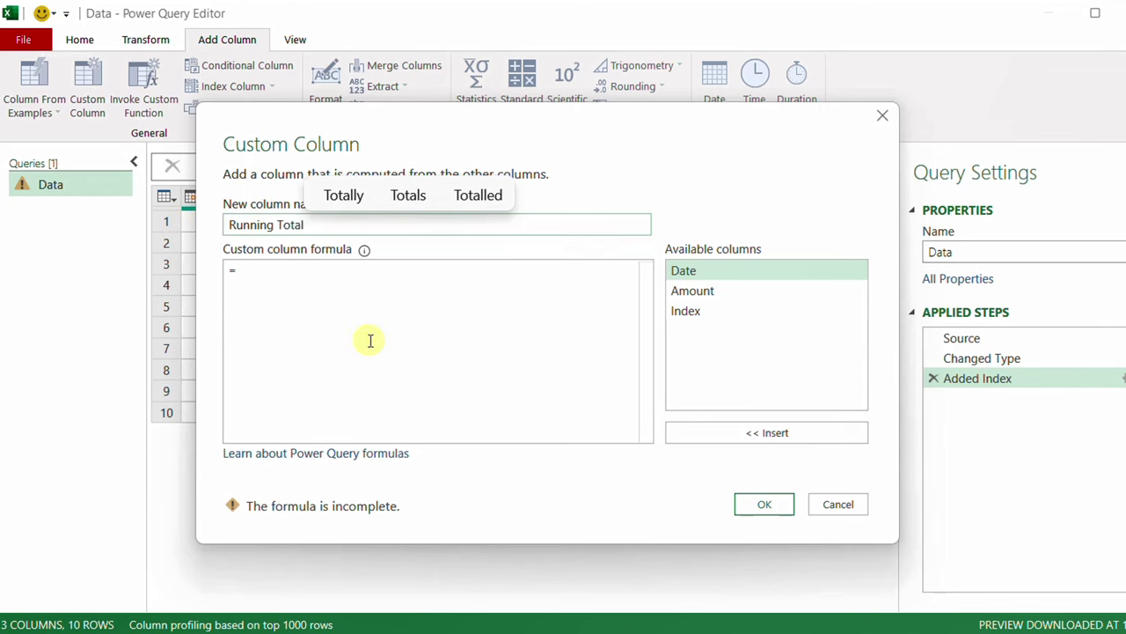
left_click(299, 272)
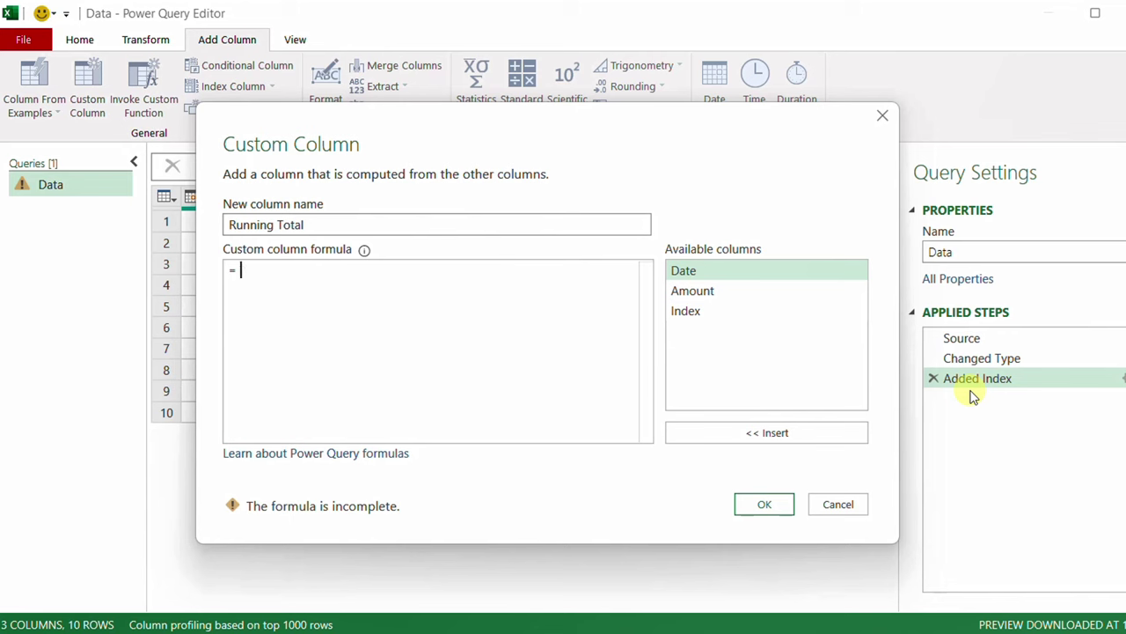
type("#\"")
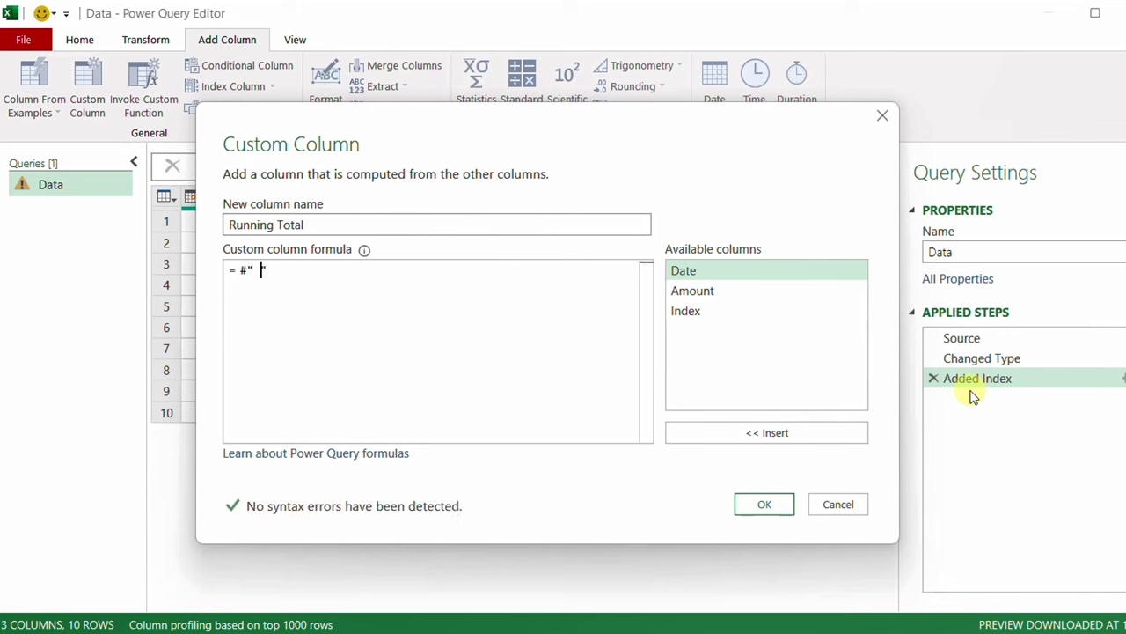
type("Added Index")
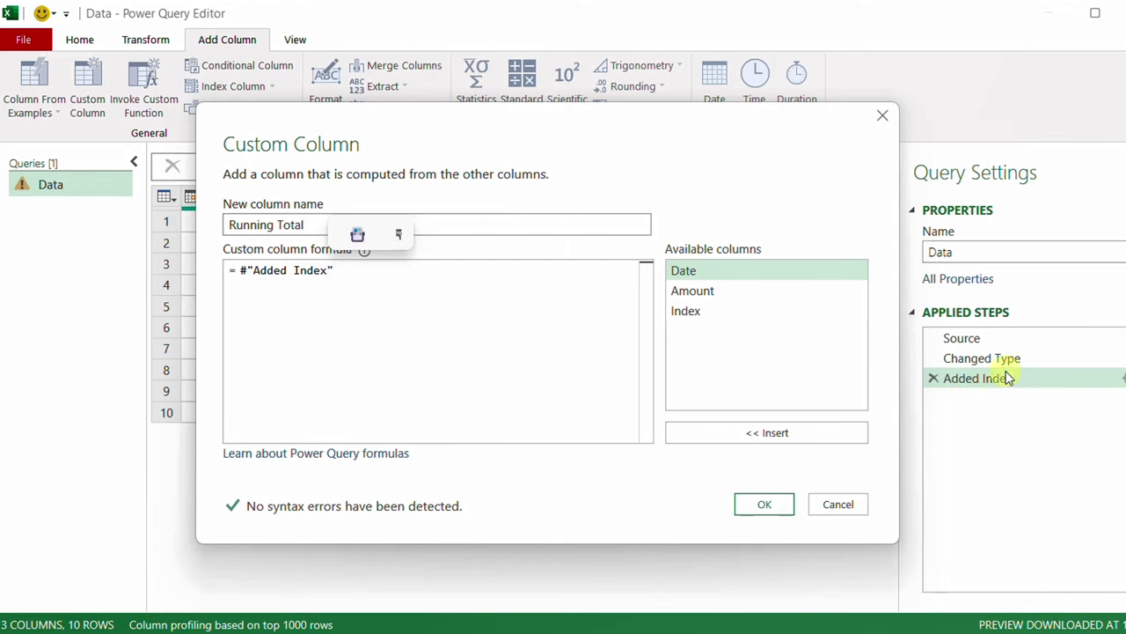
type("\"[")
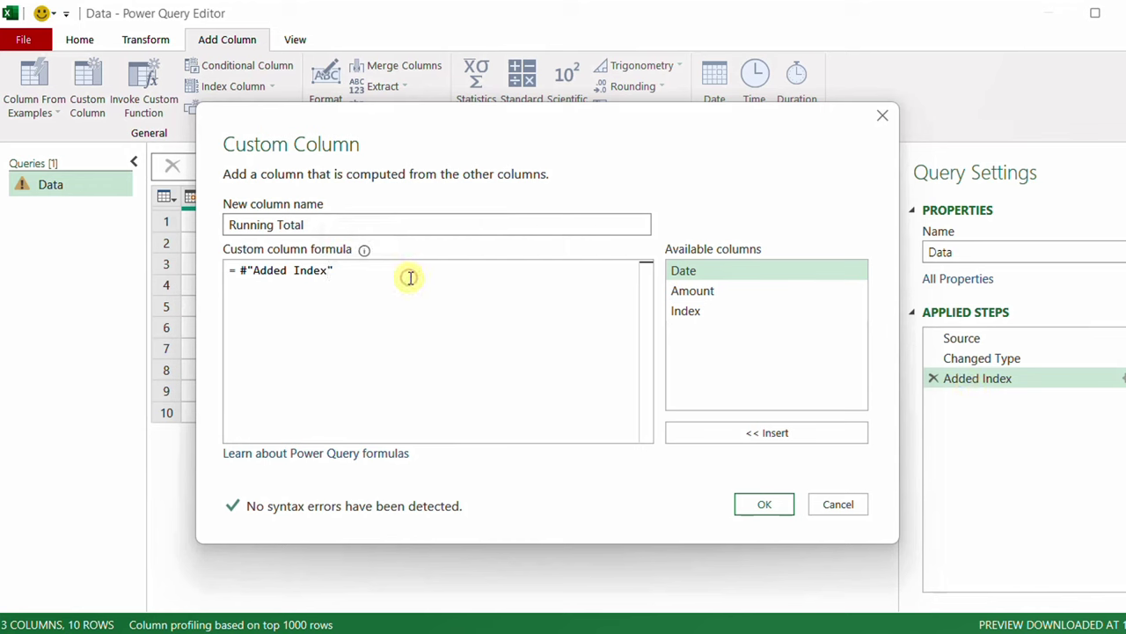
left_click(403, 285)
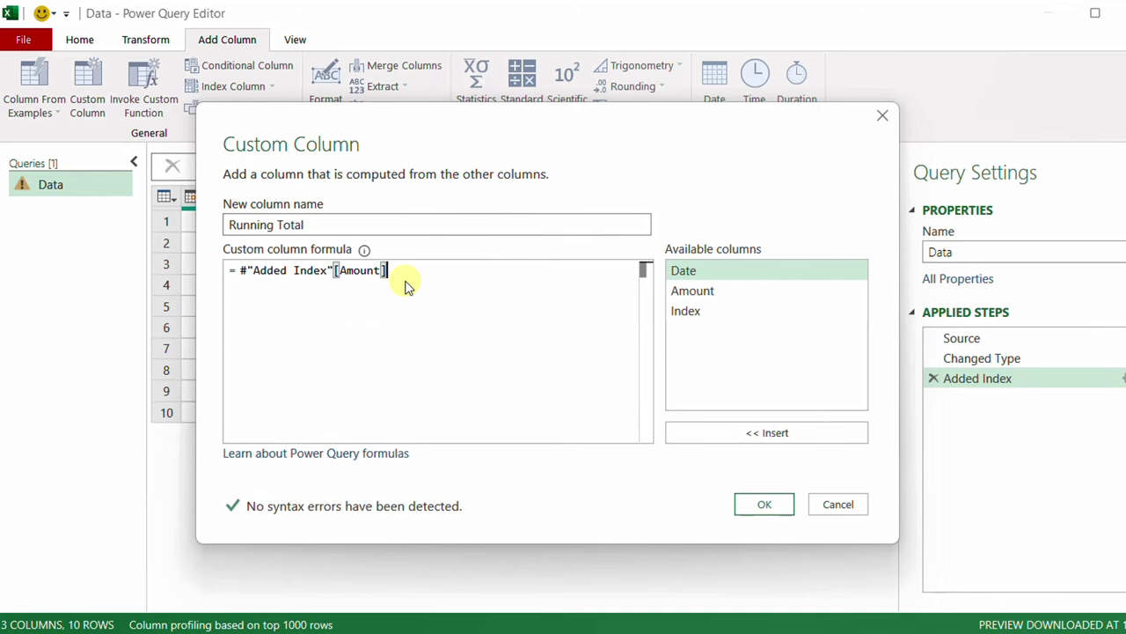
left_click(763, 503)
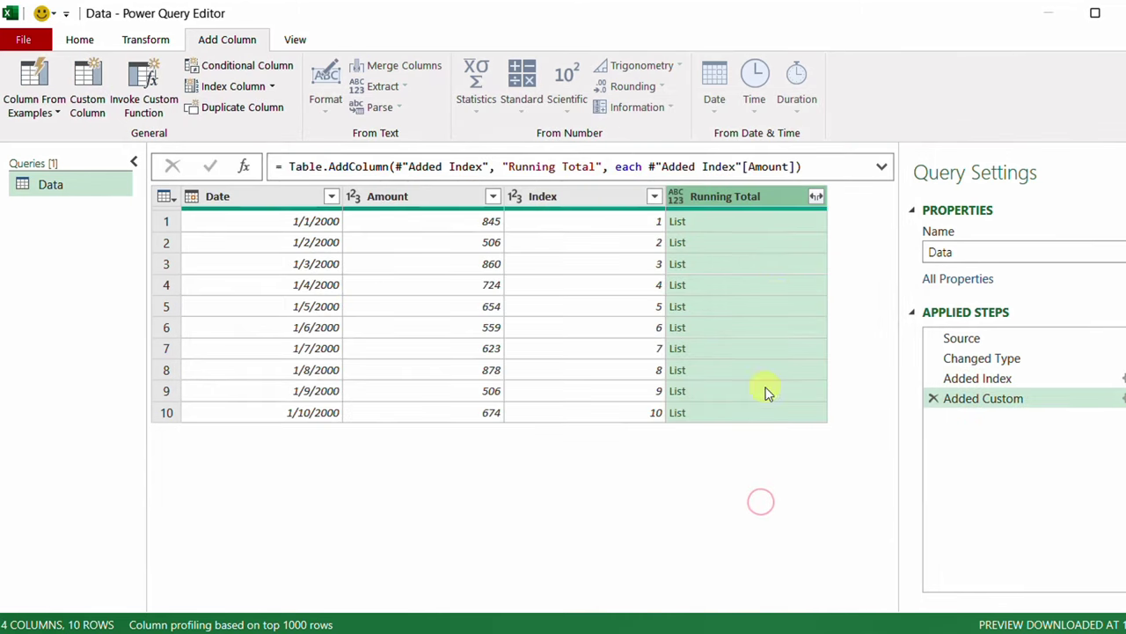
Preview the lists in the first four rows of the Running Total column and compare them with the Amount column
left_click(787, 221)
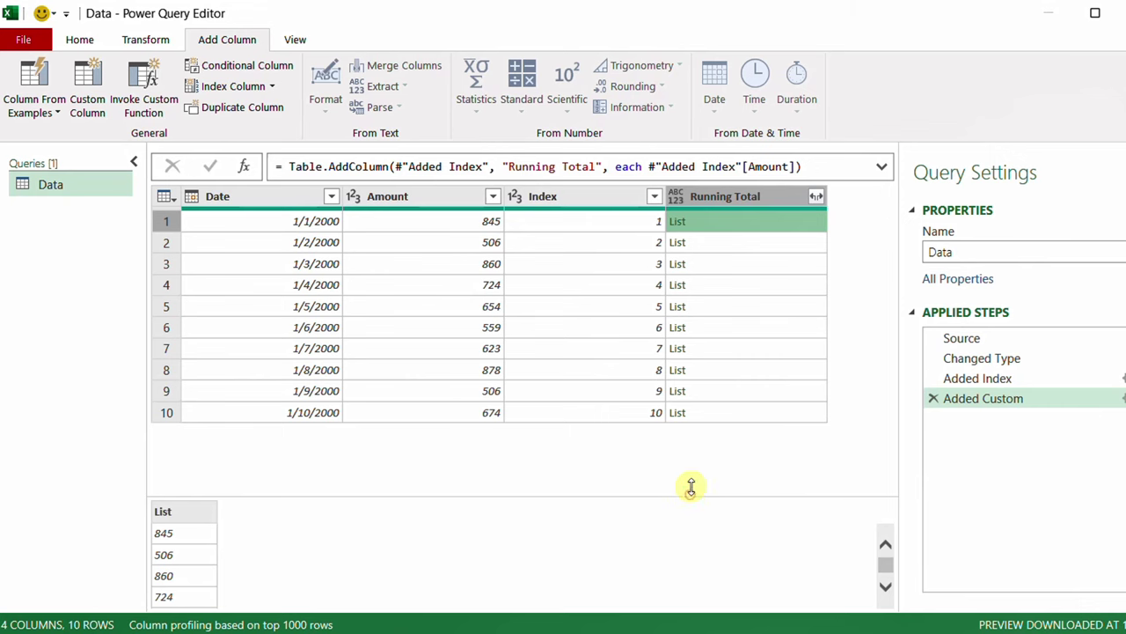
left_click_drag(691, 487, 678, 457)
left_click_drag(505, 455, 528, 403)
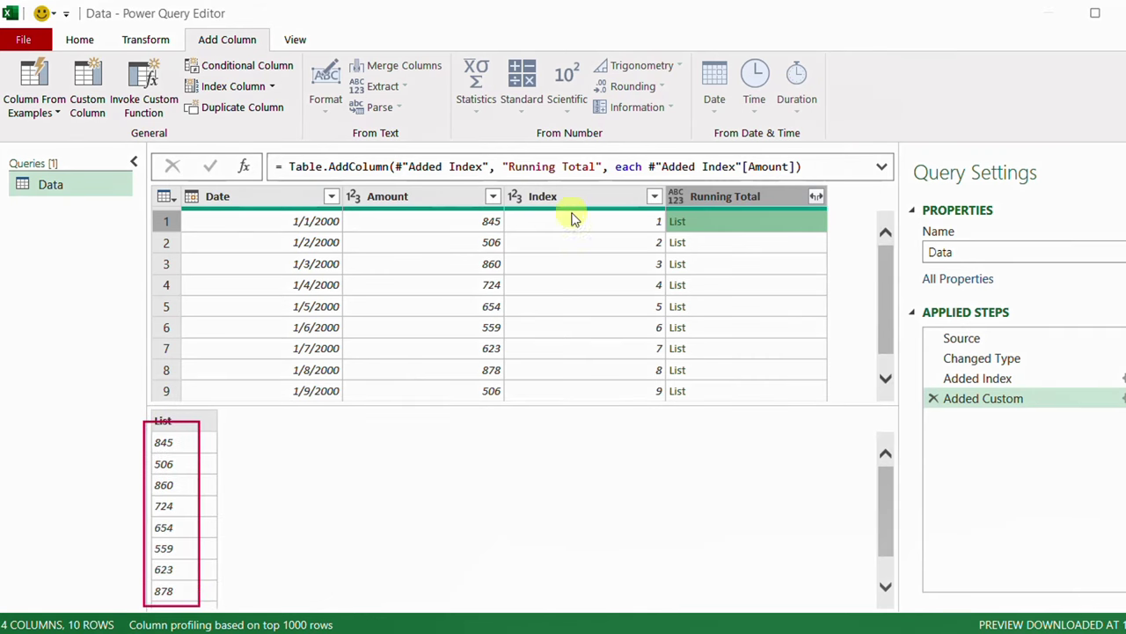
mouse_move(440, 219)
left_mouse_down()
mouse_move(502, 347)
mouse_move(504, 403)
left_mouse_up()
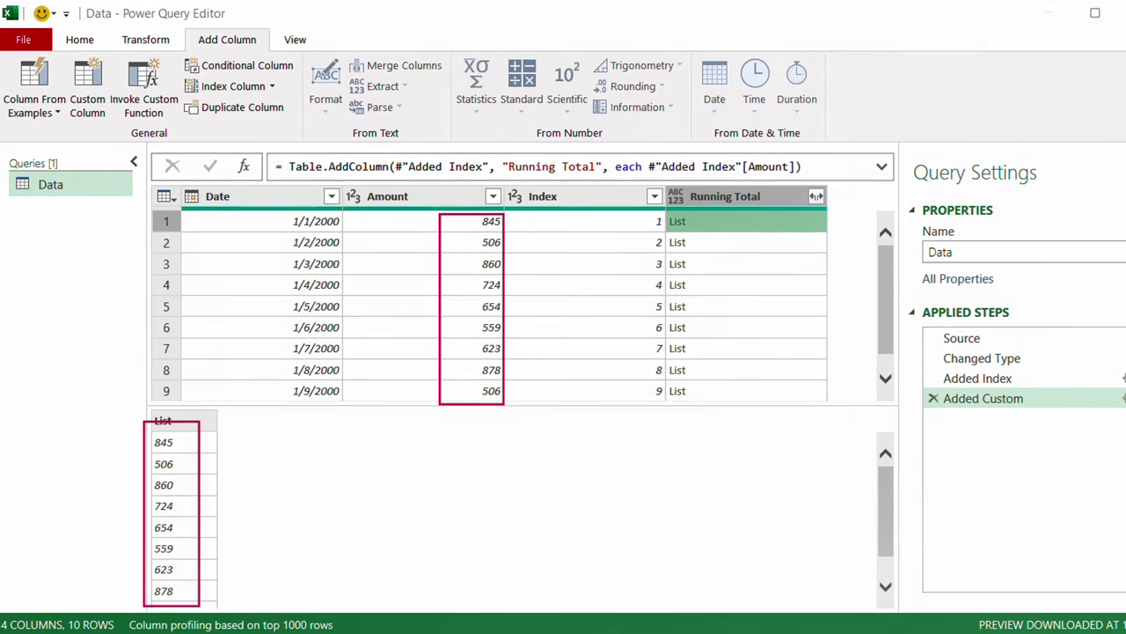
left_click(749, 243)
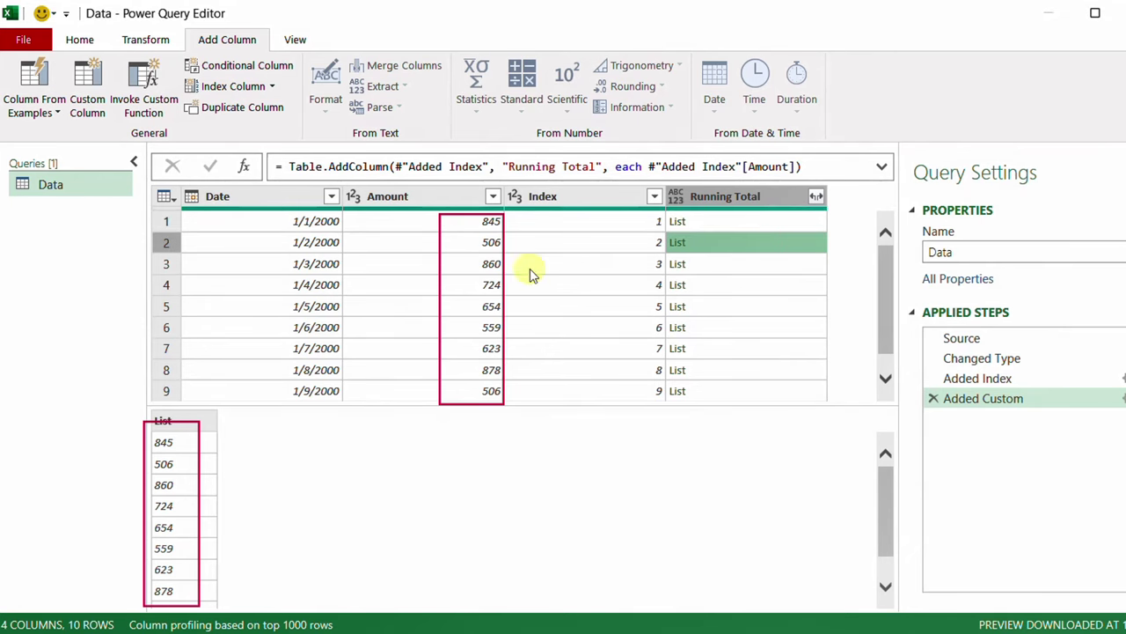
left_click(808, 268)
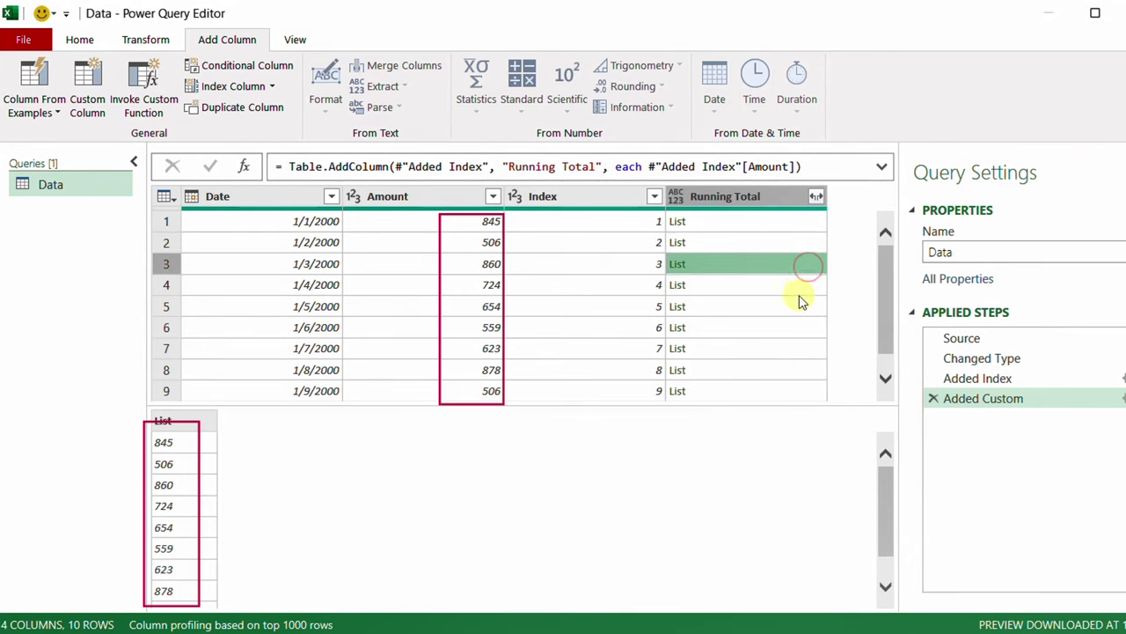
left_click(801, 290)
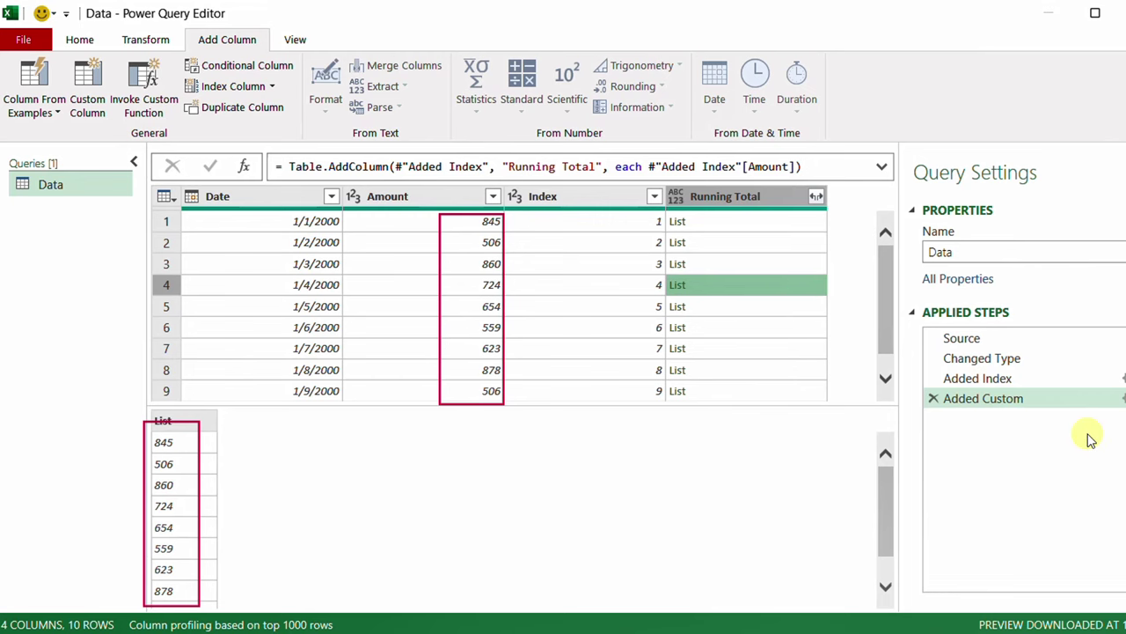
Edit the Running Total custom column's formula to List.FirstN(#"Added Index"[Amount],[Index])
left_click(1122, 397)
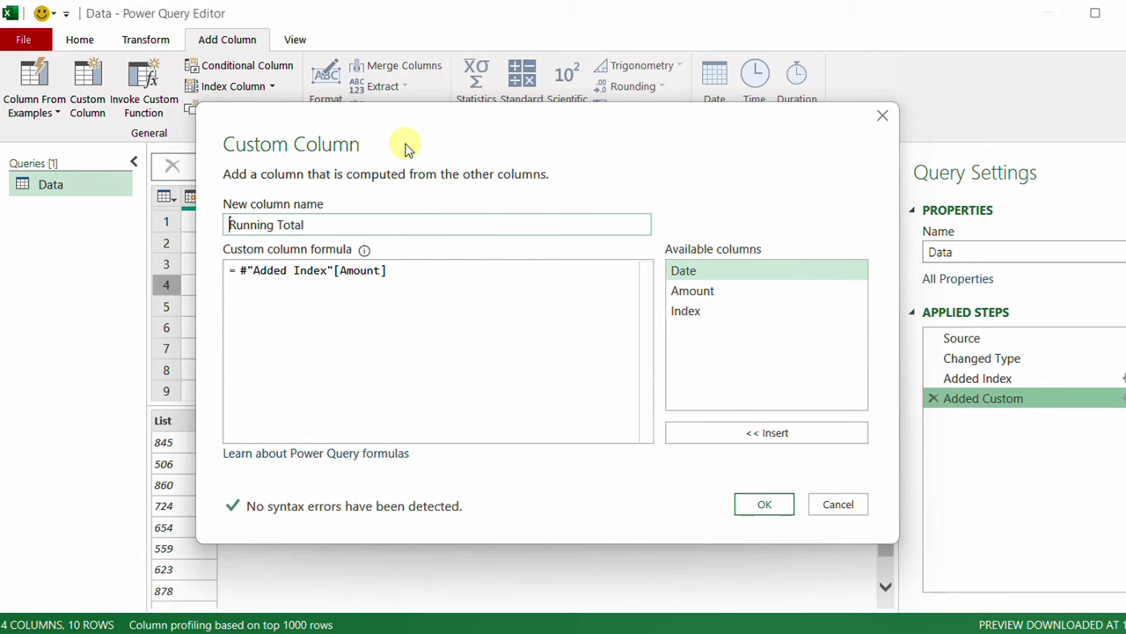
left_click(244, 273)
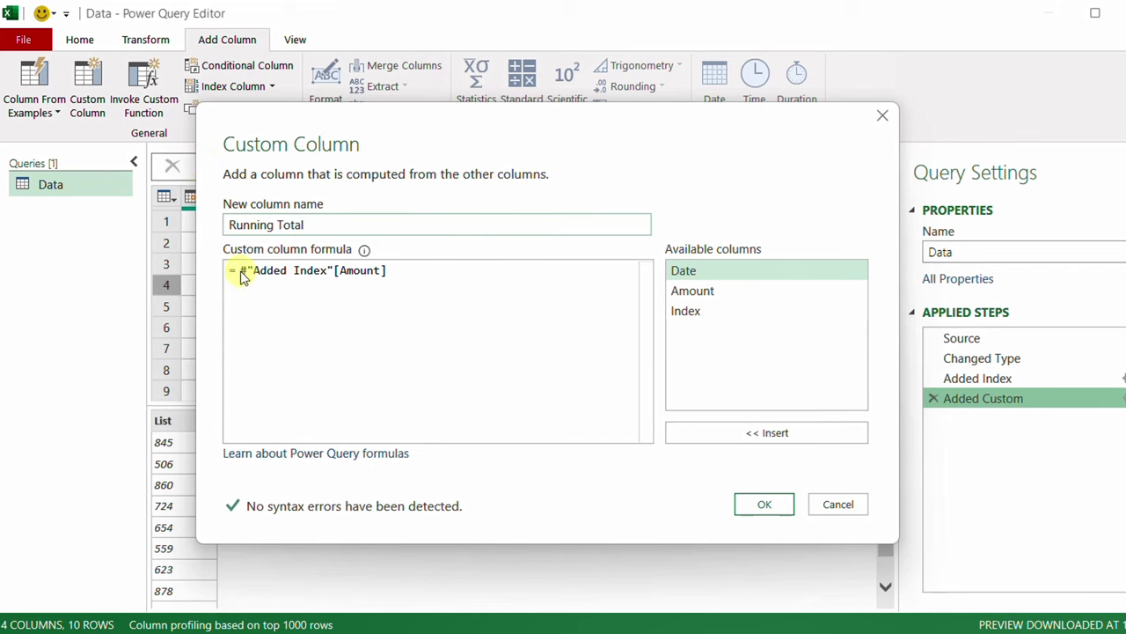
key("Return")
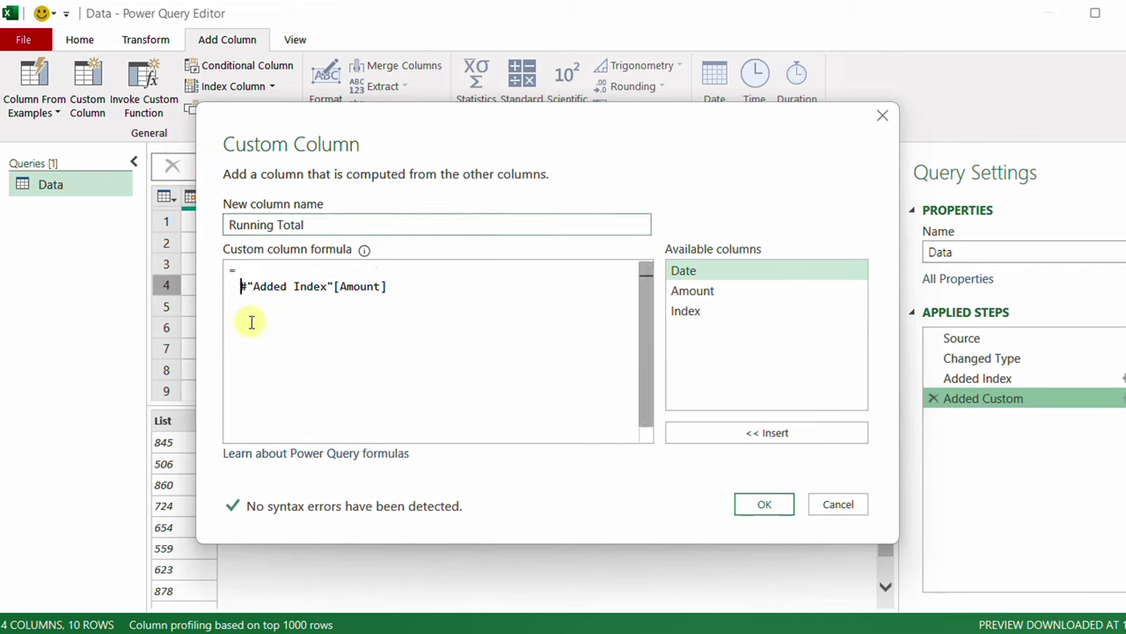
key("Left")
type("List.FirstN(")
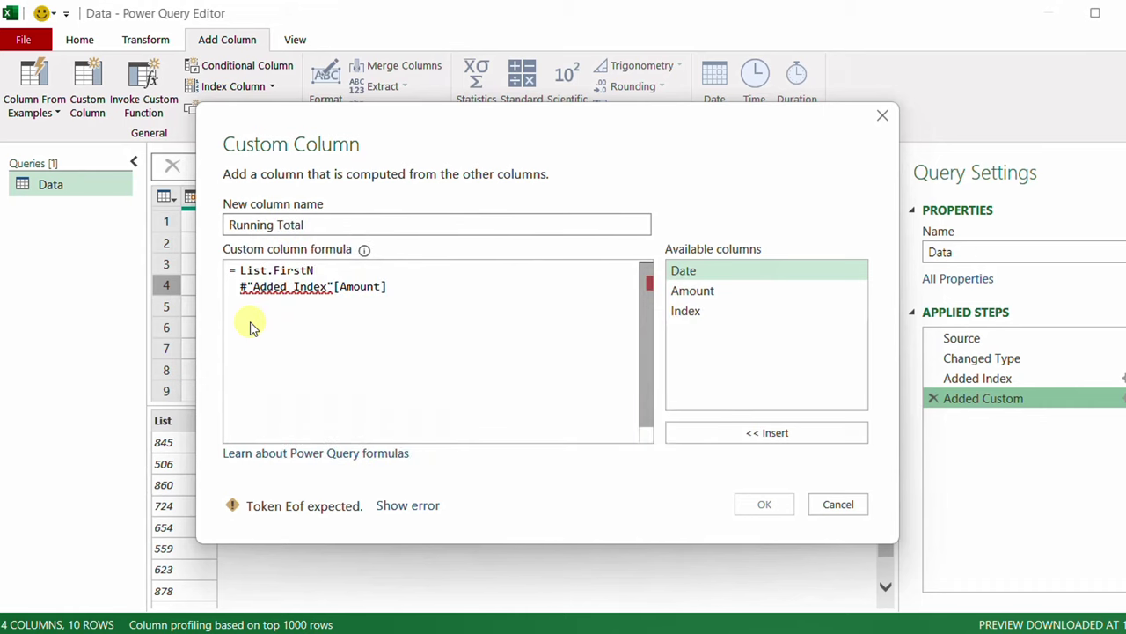
left_click(418, 291)
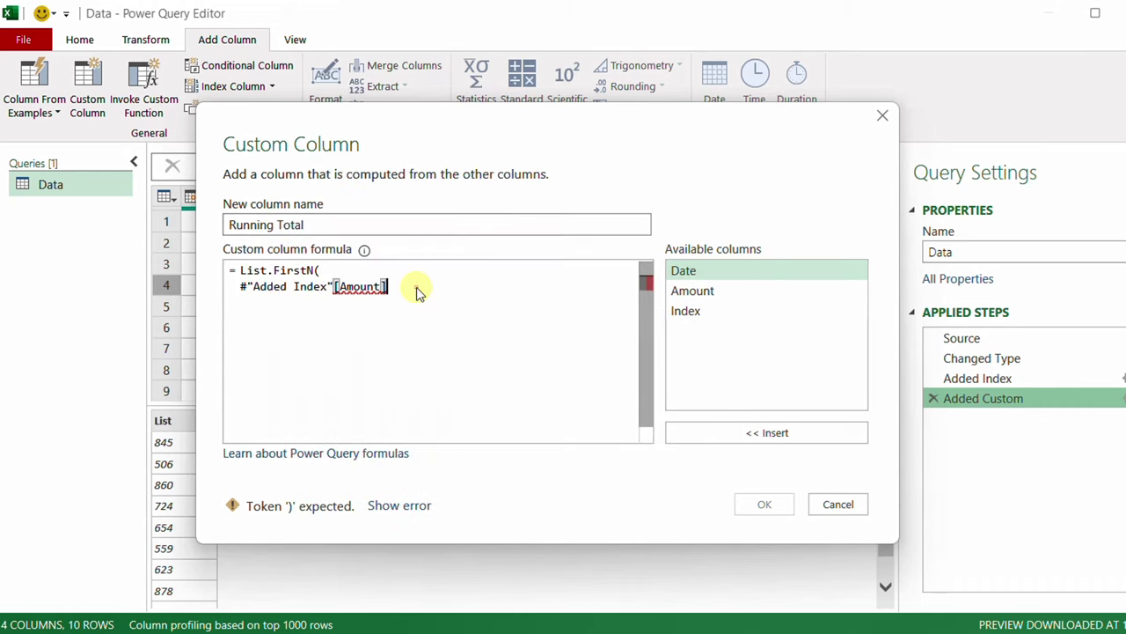
type(",")
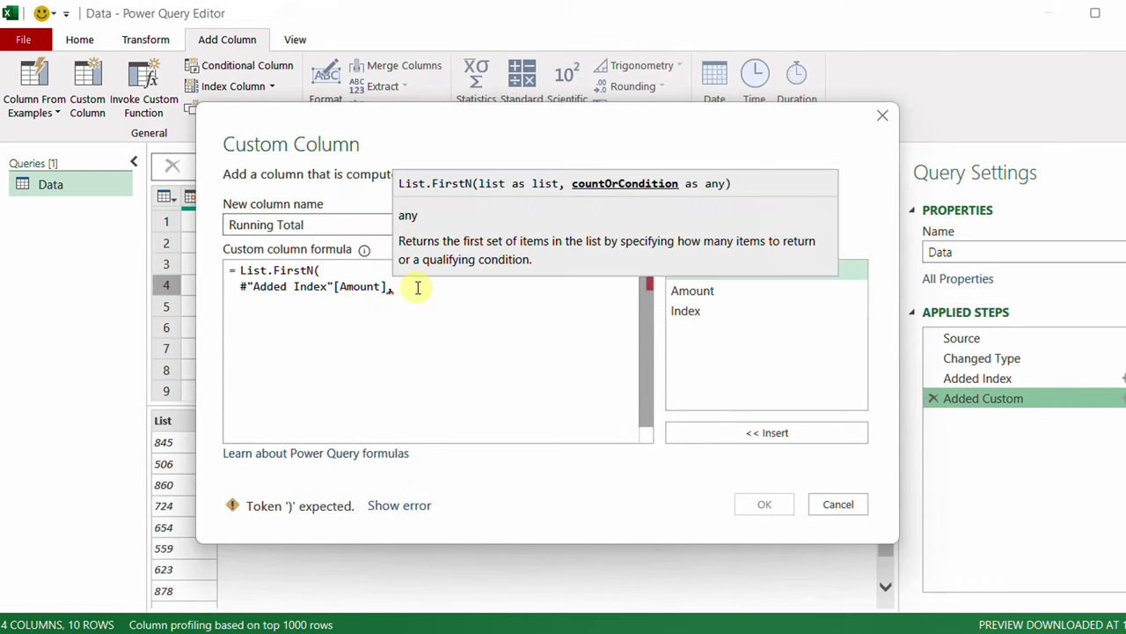
double_click(686, 311)
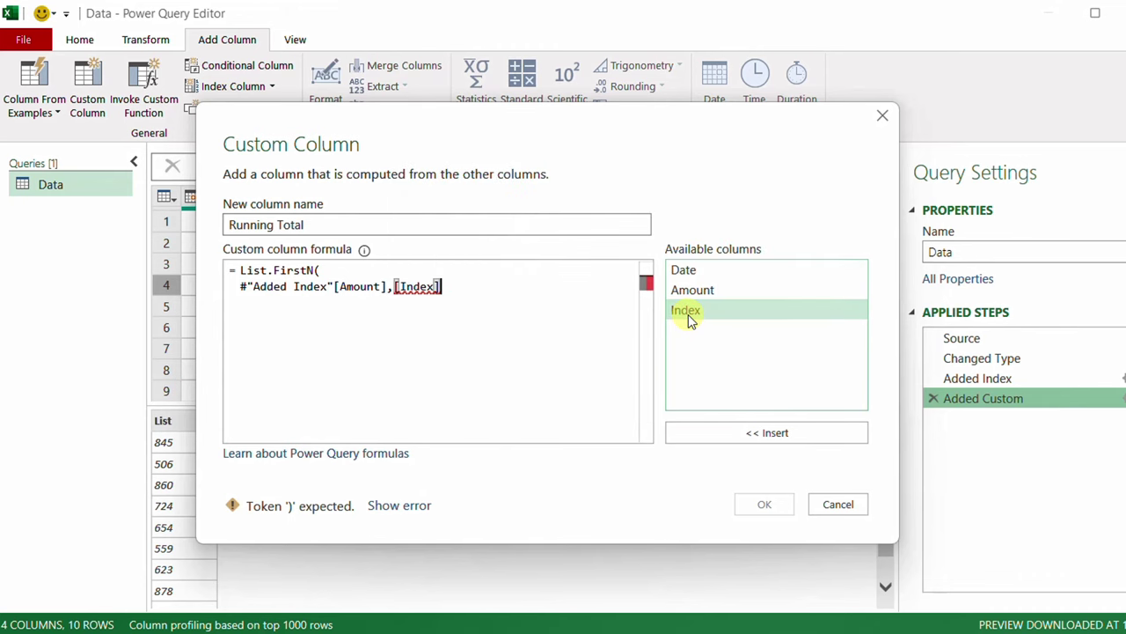
key("Return")
type(")")
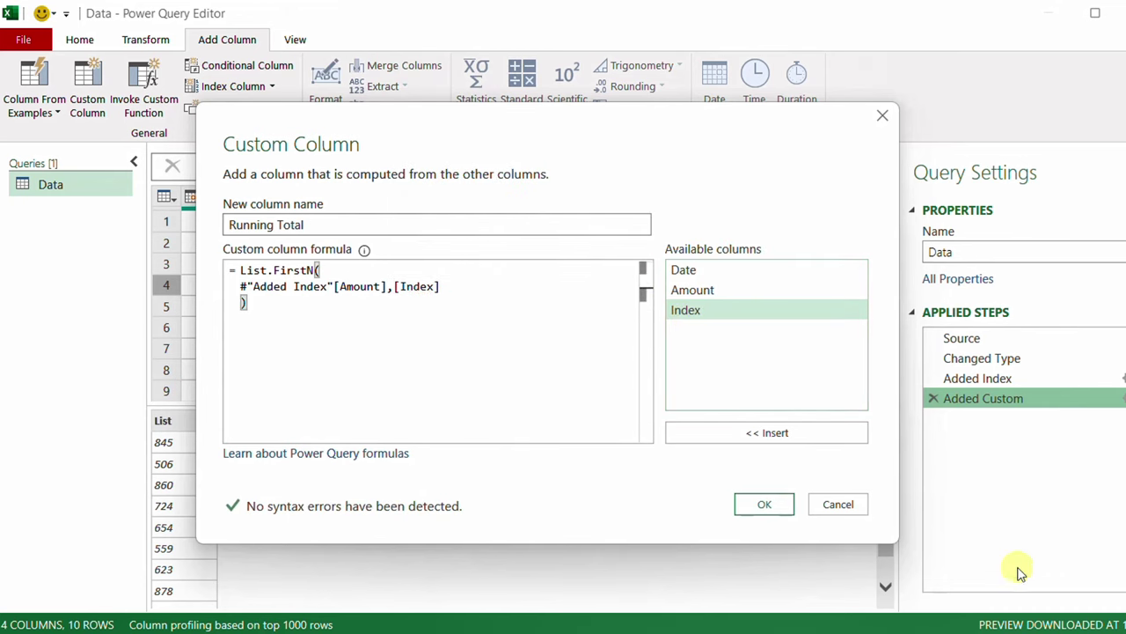
left_click(778, 509)
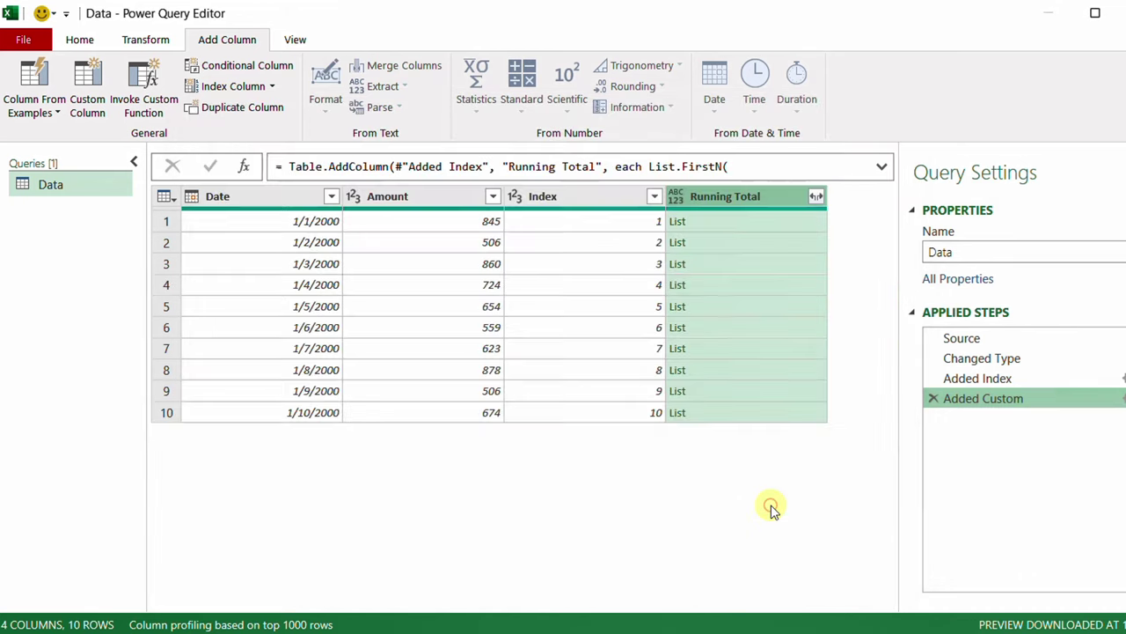
Preview the lists in the first three rows of the Running Total column and compare them with the Amount values
left_click(768, 225)
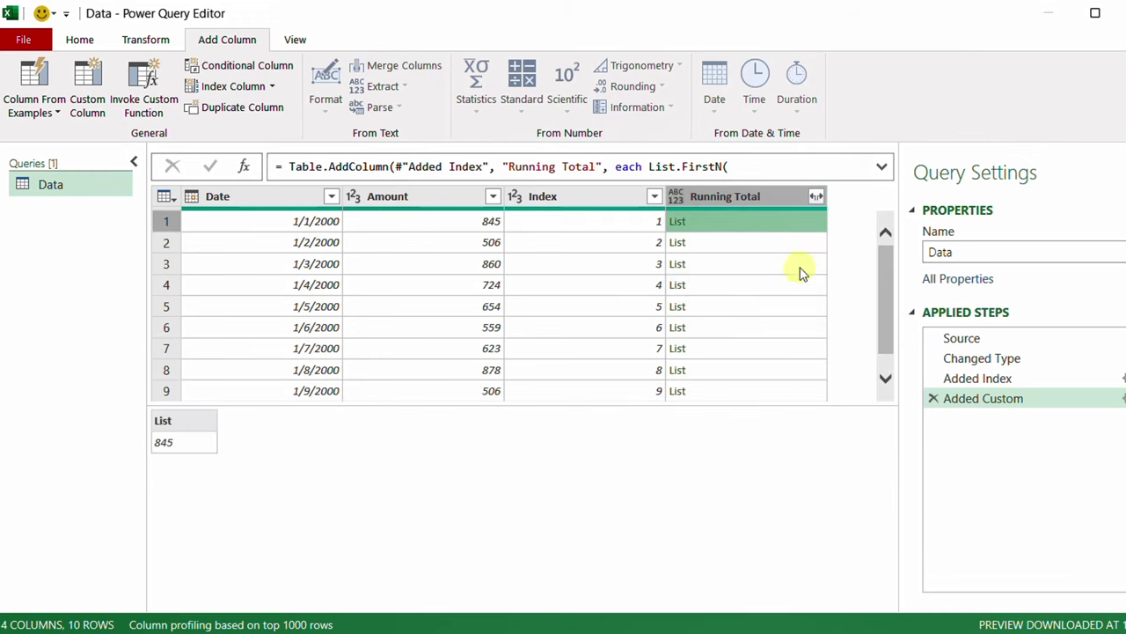
left_click(792, 244)
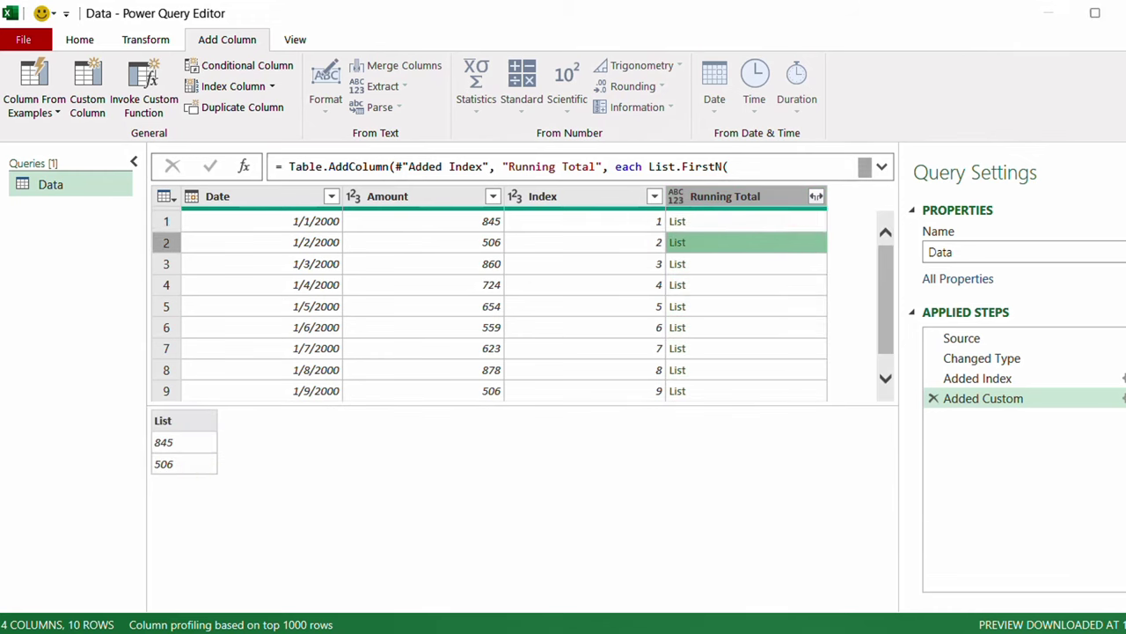
left_click_drag(148, 423, 192, 482)
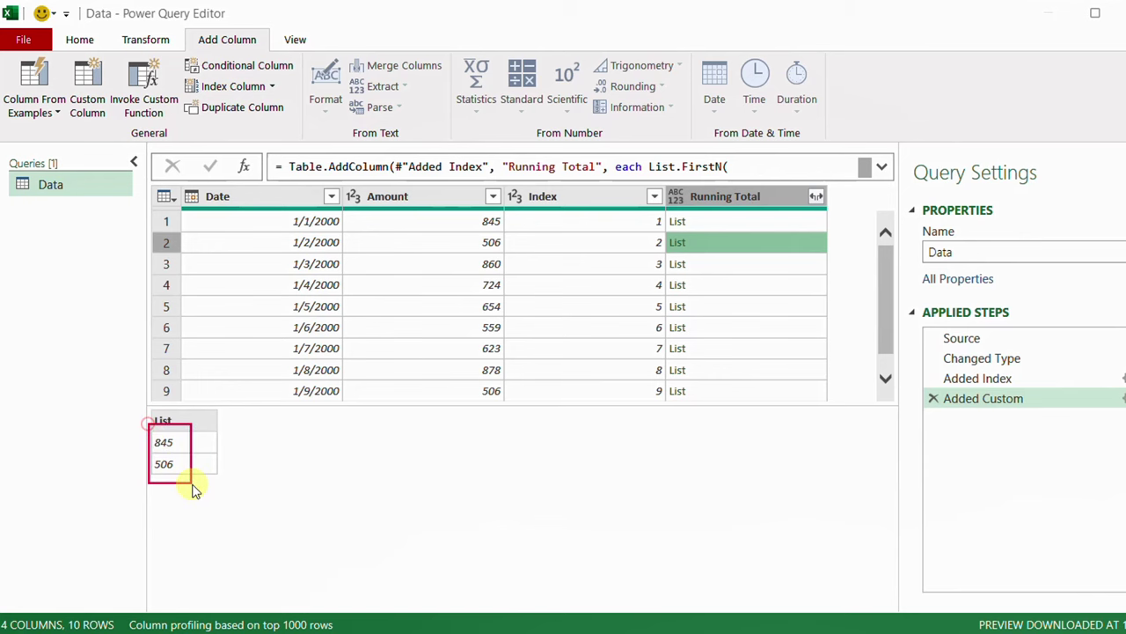
left_click_drag(451, 217, 510, 251)
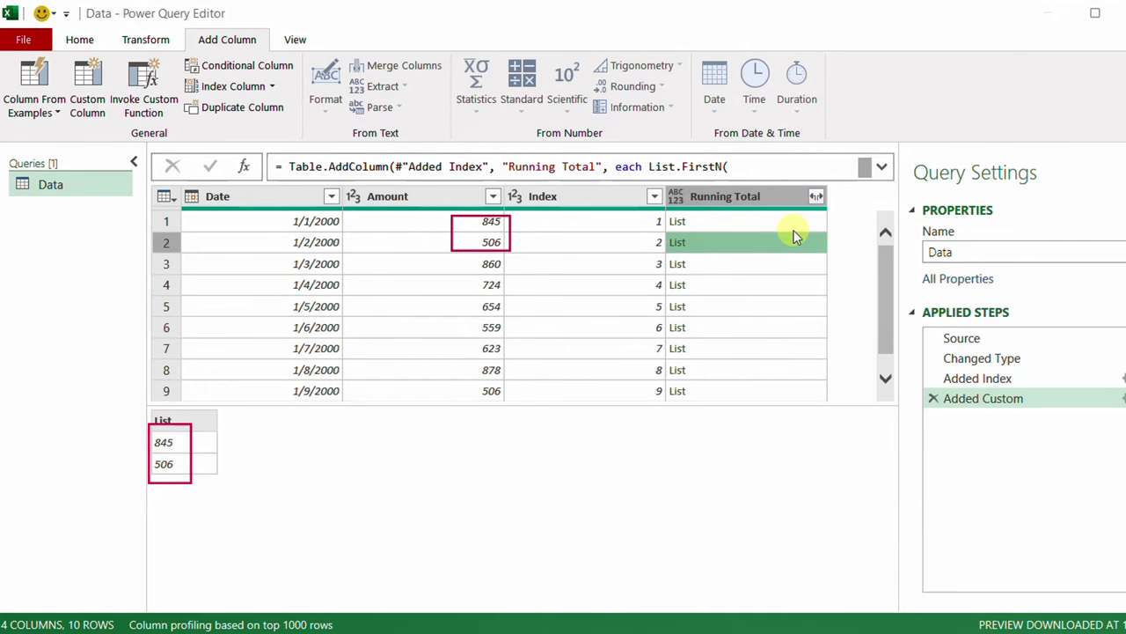
left_click(794, 263)
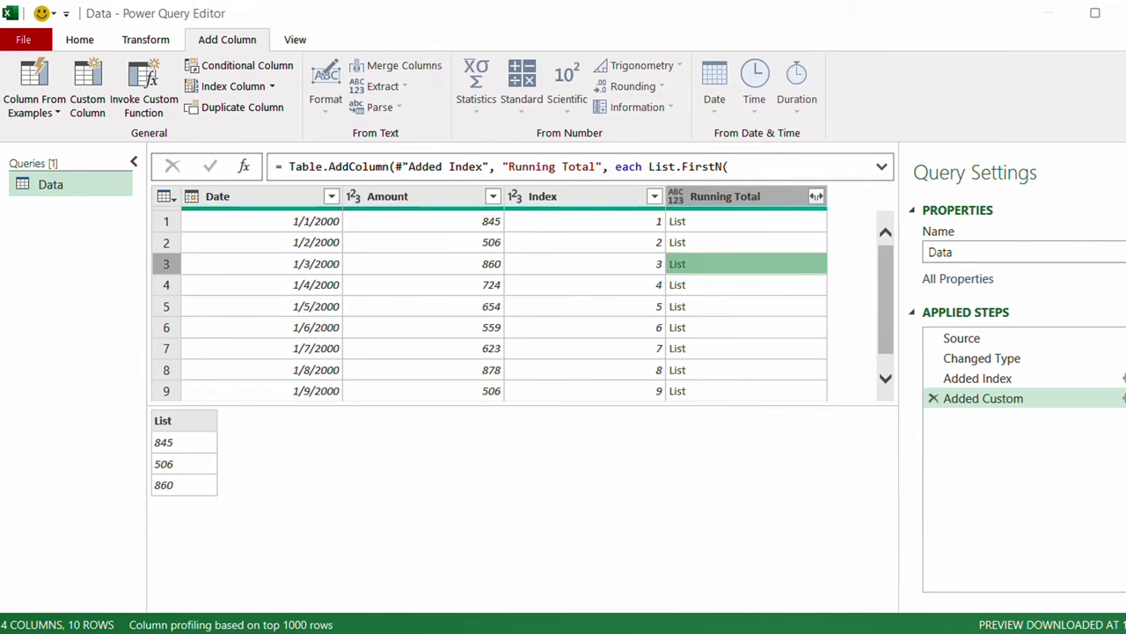
mouse_move(461, 215)
left_mouse_down()
mouse_move(480, 264)
mouse_move(504, 282)
left_mouse_up()
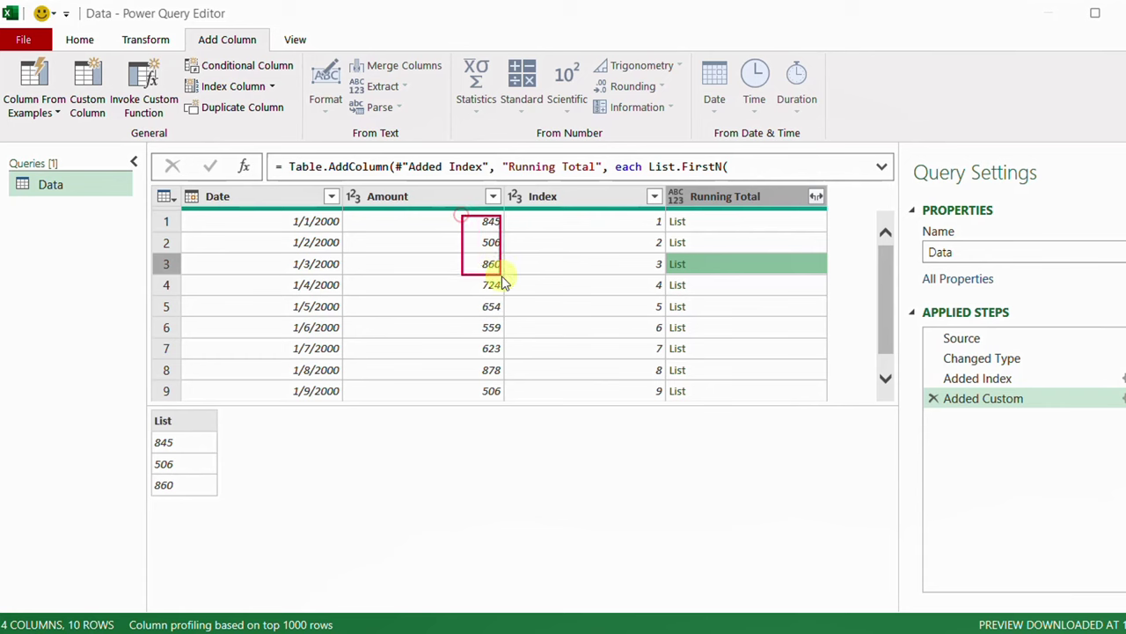
left_click_drag(138, 426, 198, 519)
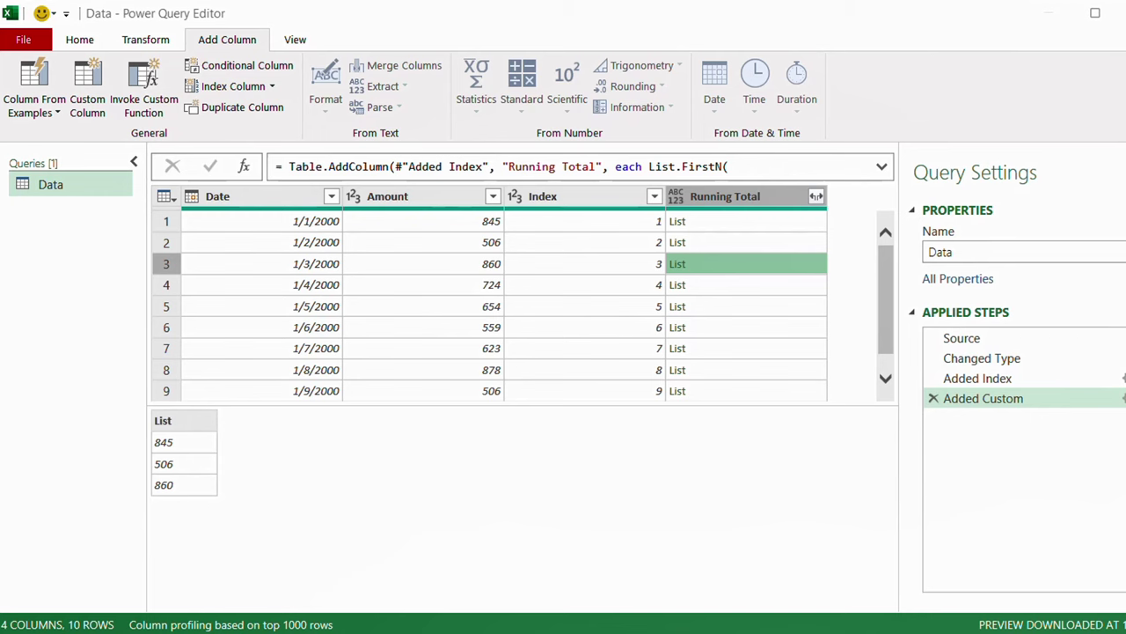
Edit the Running Total custom column's formula to List.Sum(List.FirstN(#"Added Index"[Amount],[Index]))
left_click(1123, 398)
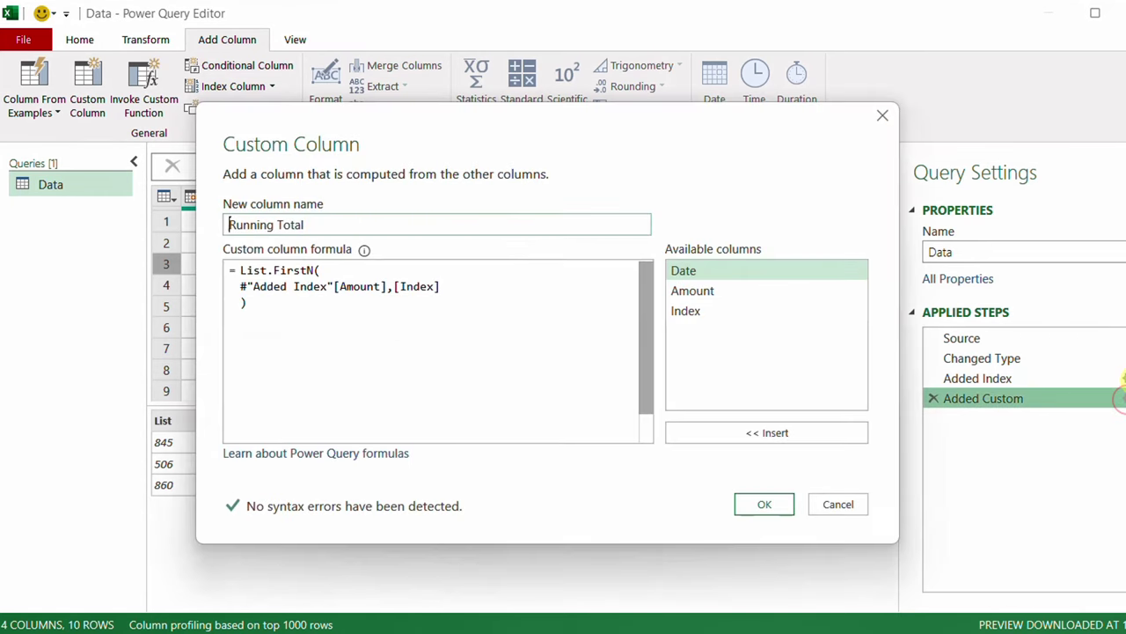
left_click(245, 278)
key("Return")
key("Up")
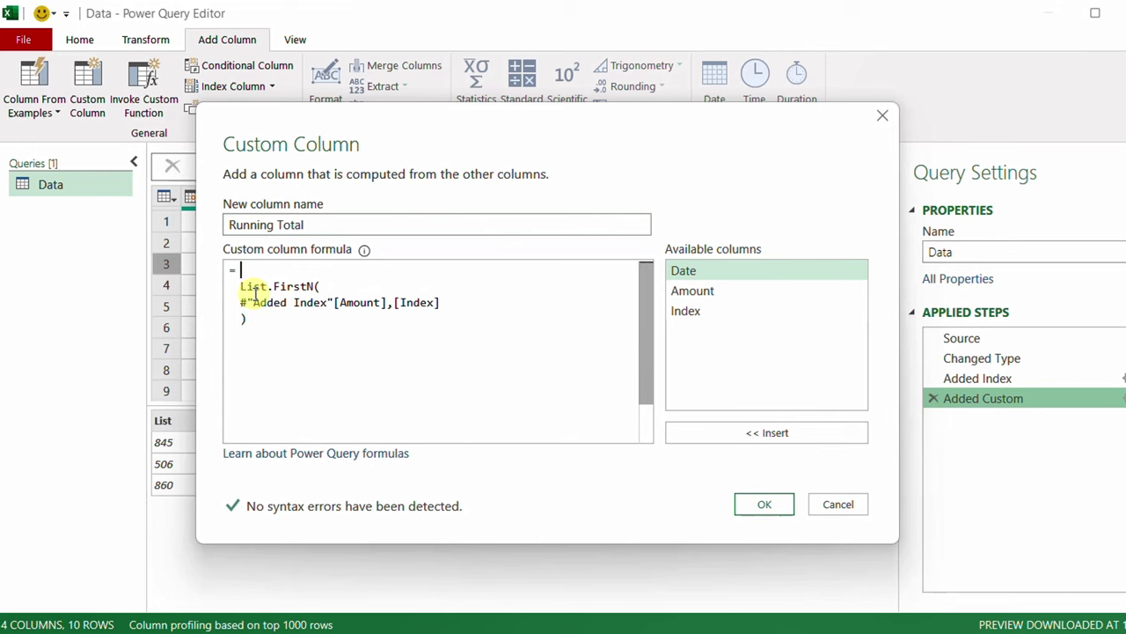
type("List.Sum(")
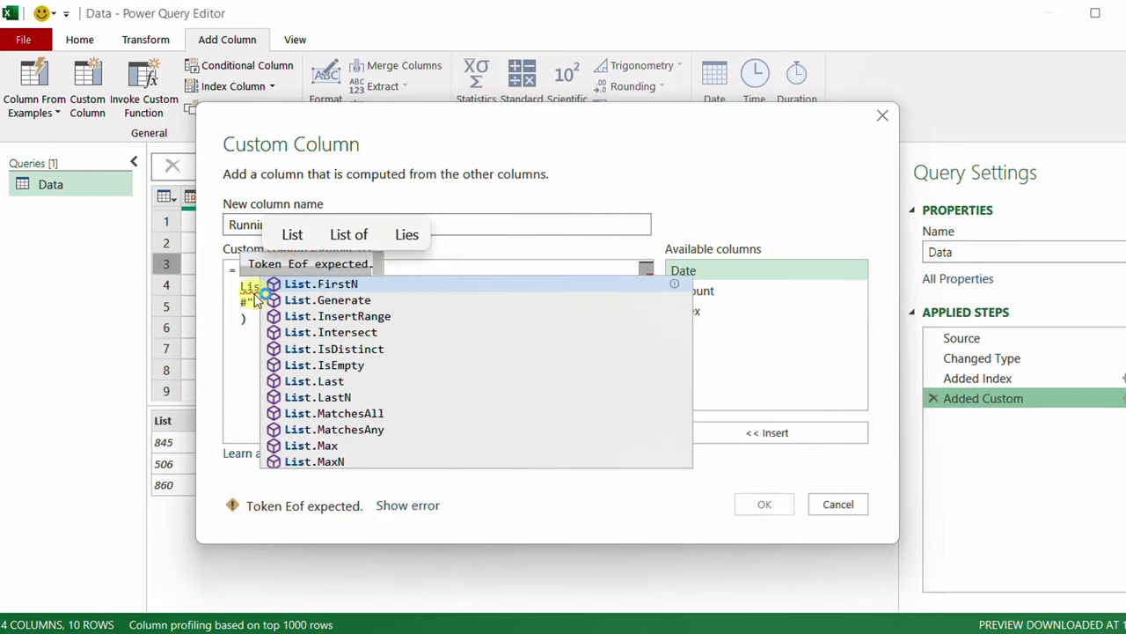
left_click(264, 324)
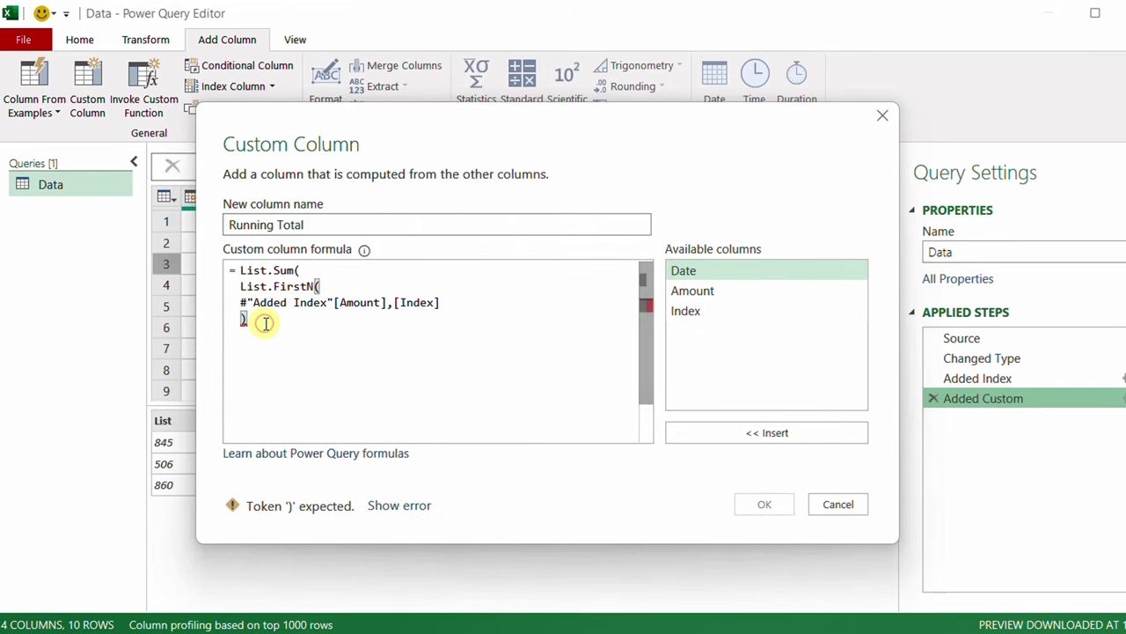
type(")")
left_click(762, 506)
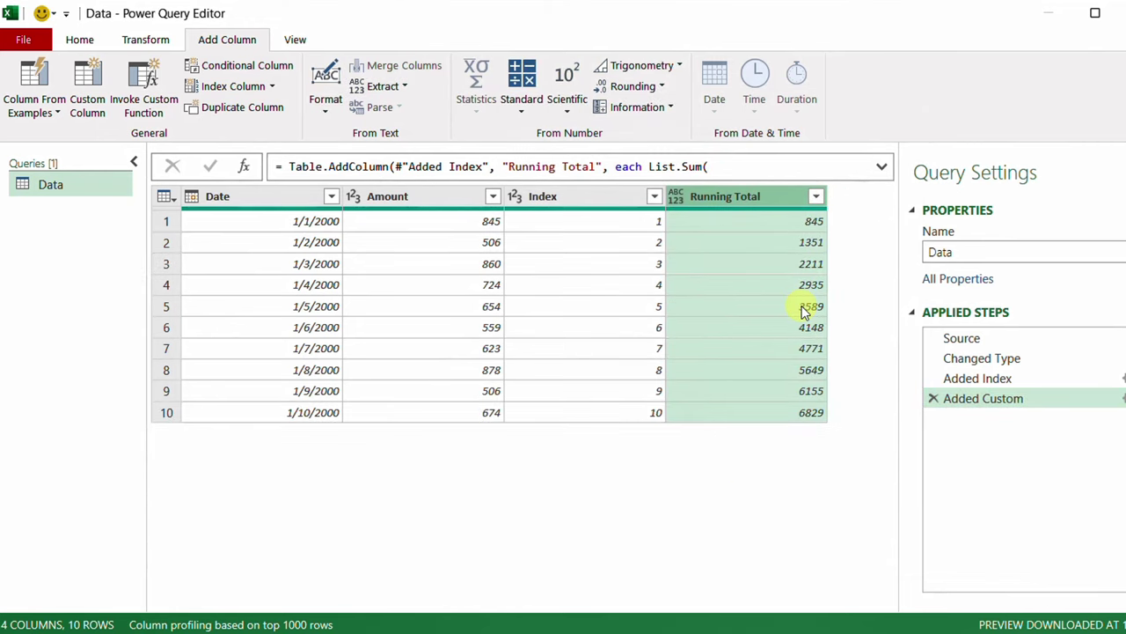
Give the Running Total column a whole number type by adding Int64.Type as the last argument of its Table.AddColumn formula
left_click(882, 166)
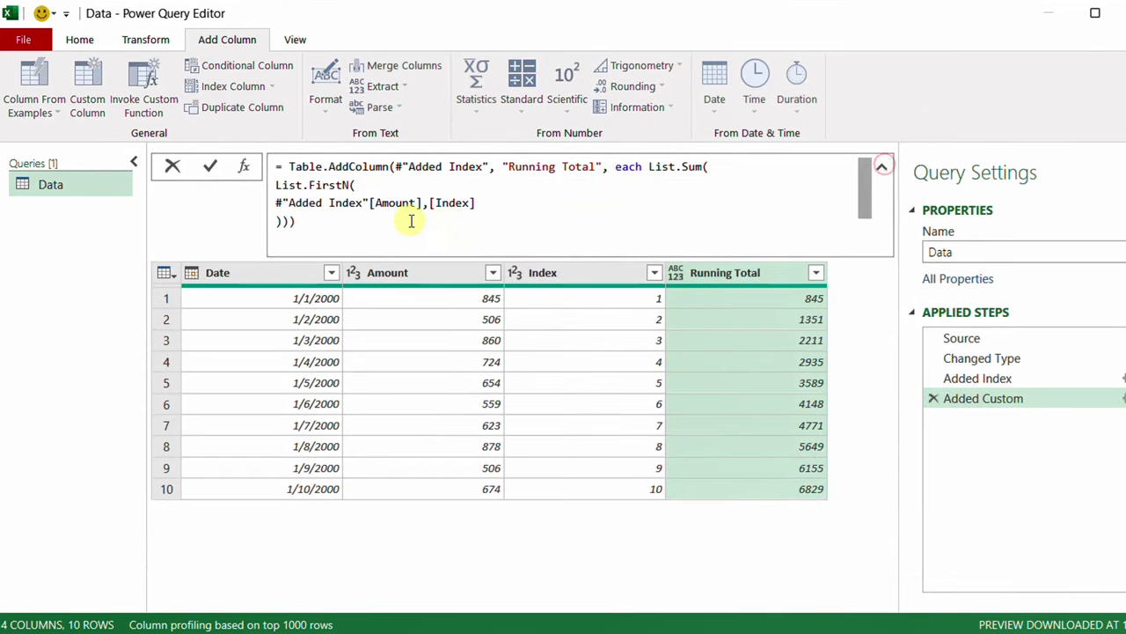
left_click(293, 223)
type(",")
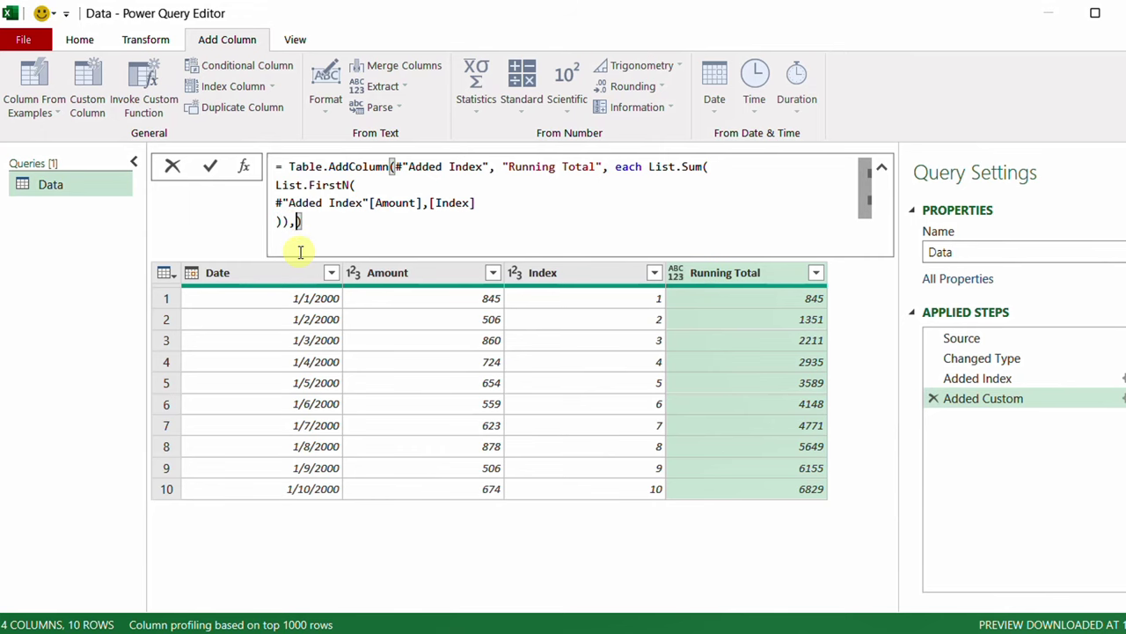
type("Int")
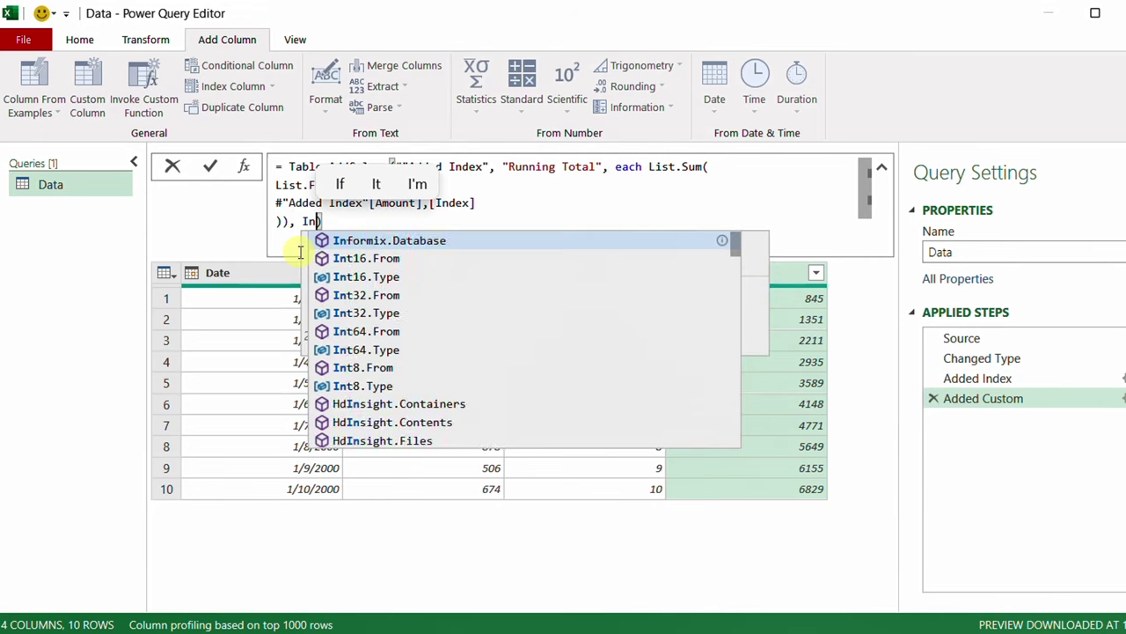
key("Down")
key("Down")
key("Down")
key("Down")
key("Down")
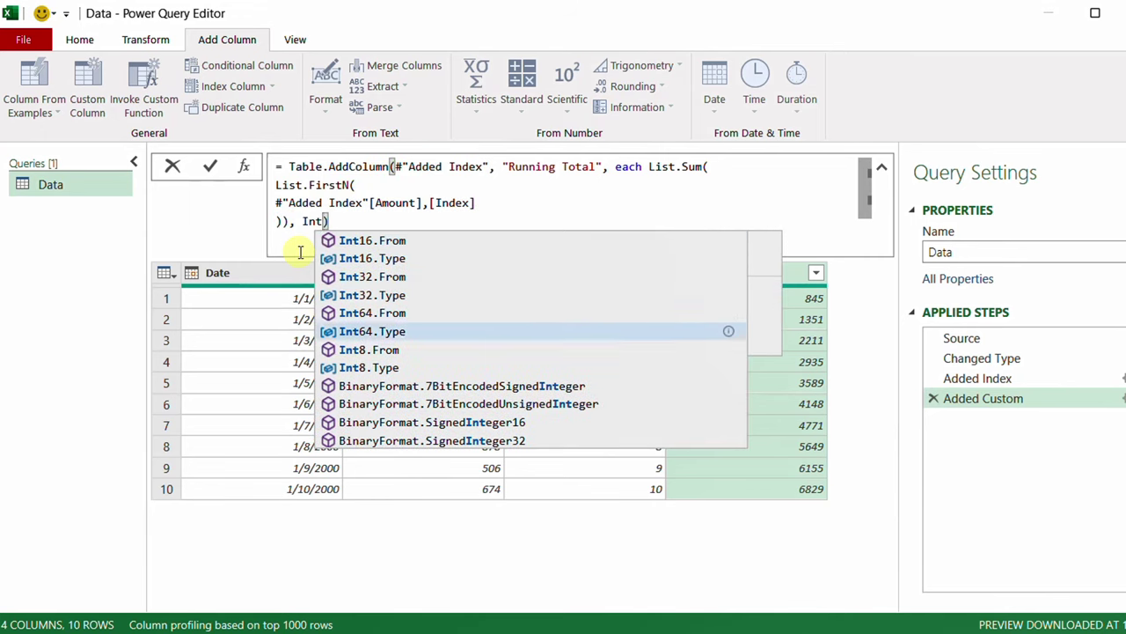
key("Tab")
left_click(209, 170)
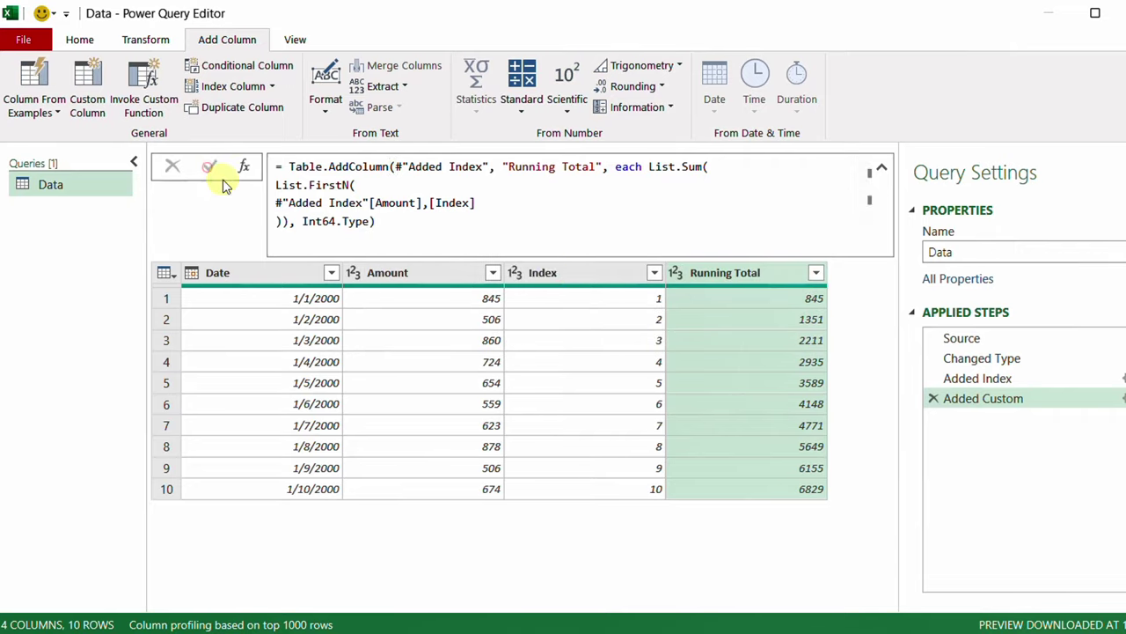
left_click(882, 169)
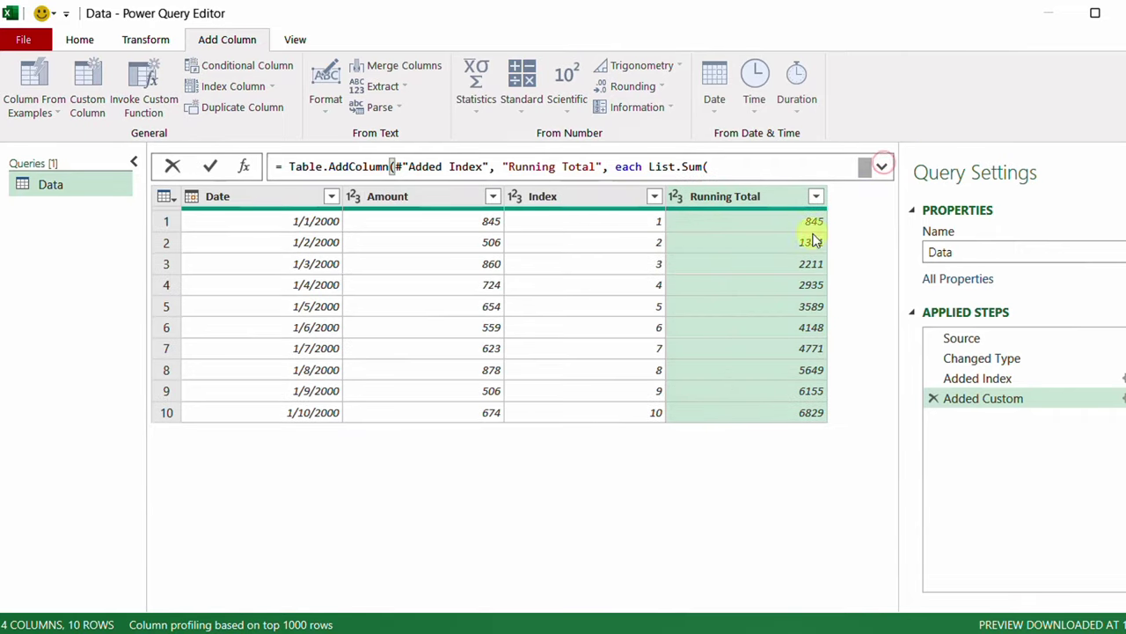
Close the query editor and load the query as a table to cell E1 of the existing worksheet Sheet1
left_click(79, 40)
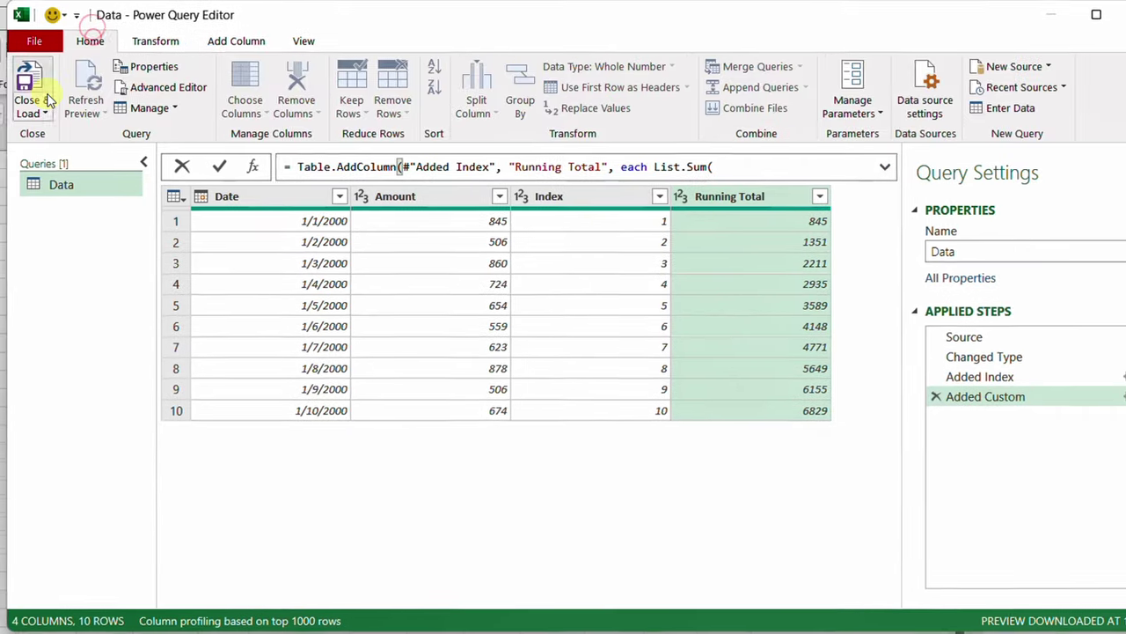
left_click(44, 113)
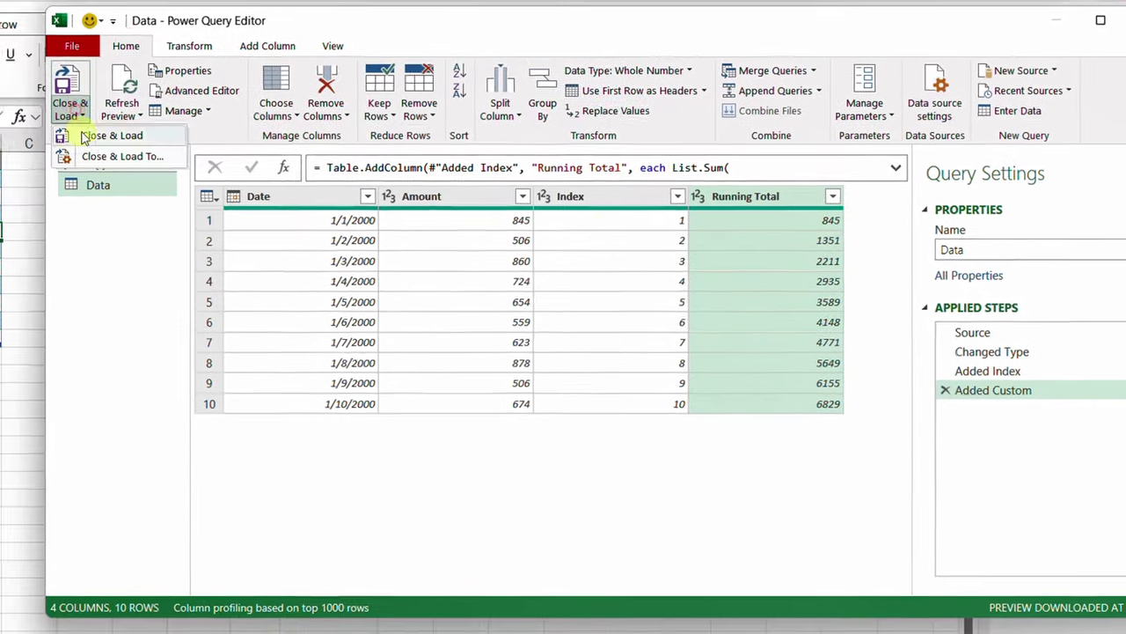
left_click(53, 134)
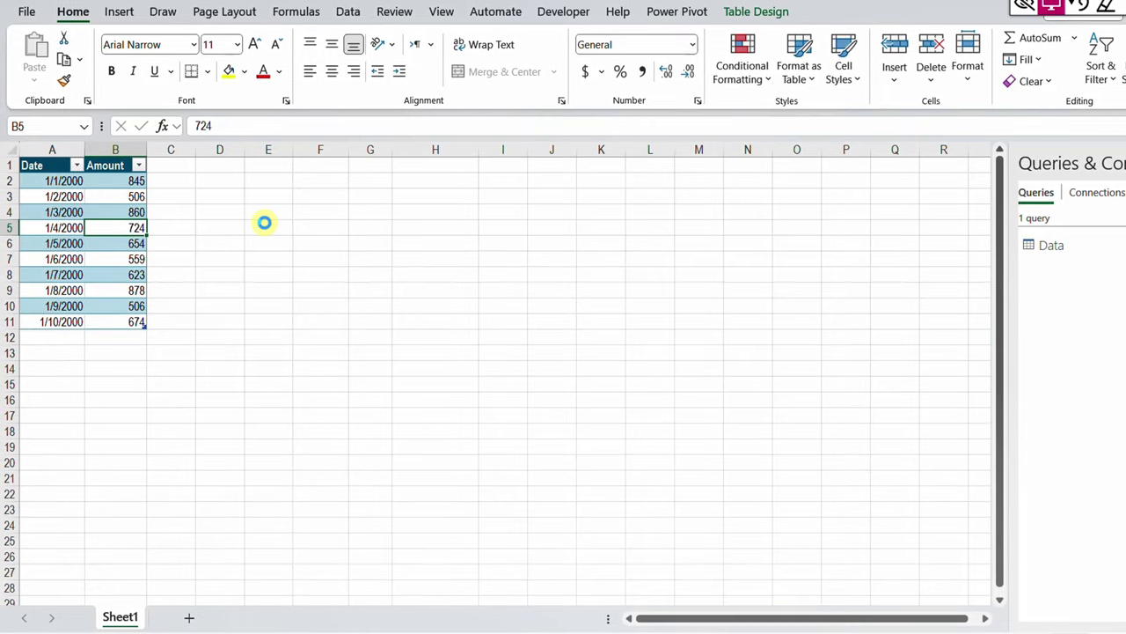
left_click(150, 460)
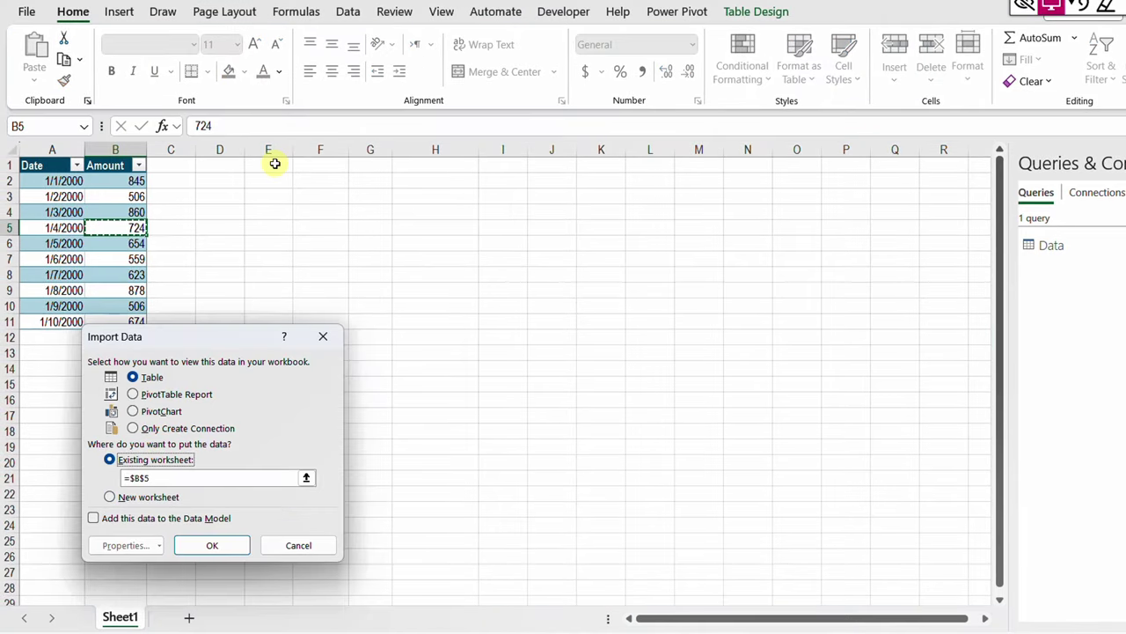
left_click(274, 164)
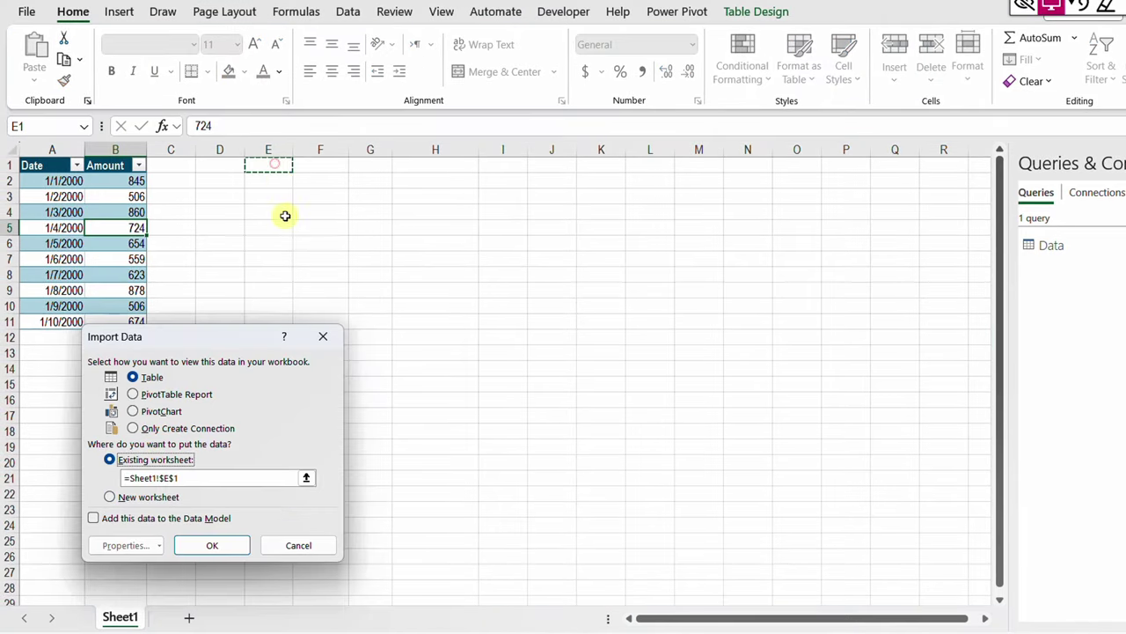
left_click(220, 541)
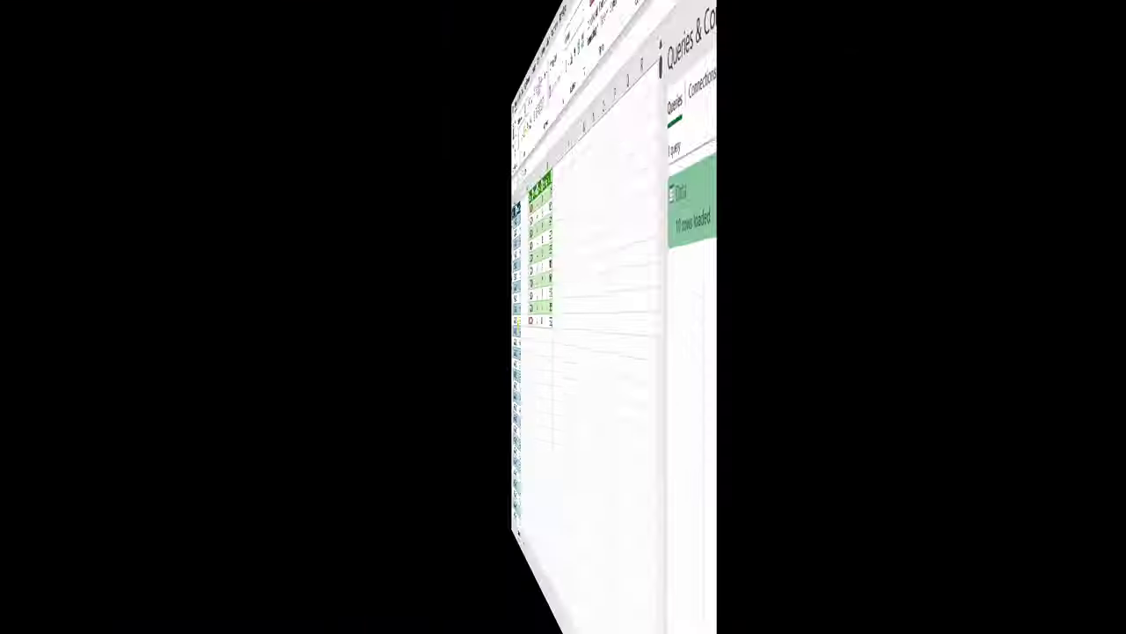
Examine how far the extended Date and Amount source table reaches, from its first added row to its last row, and return to its start
left_click(102, 331)
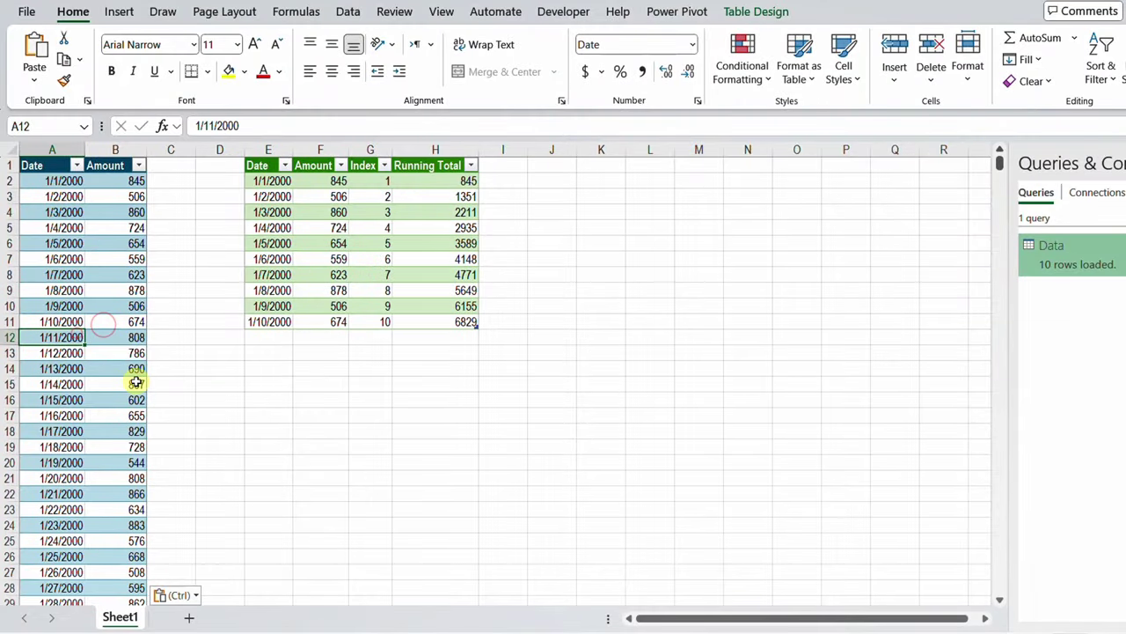
key("Up")
key("Down")
key("ctrl+Down")
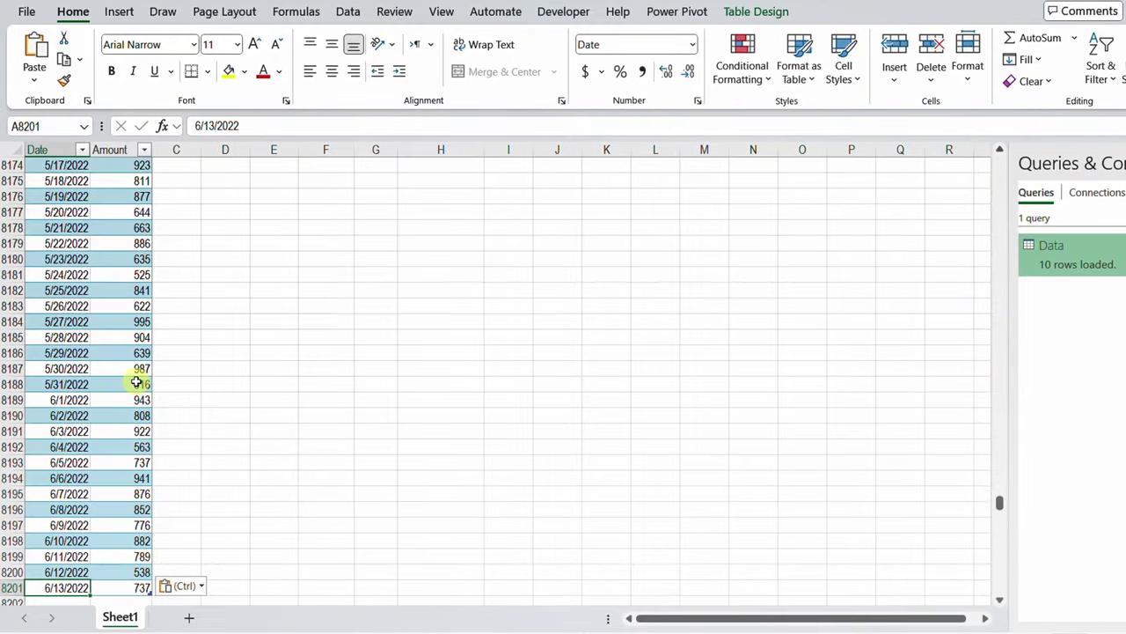
key("Down")
key("Down")
key("Down")
key("Down")
key("Down")
key("Down")
key("Down")
key("Down")
key("Down")
key("Down")
key("Down")
key("Down")
key("Down")
key("Down")
key("Down")
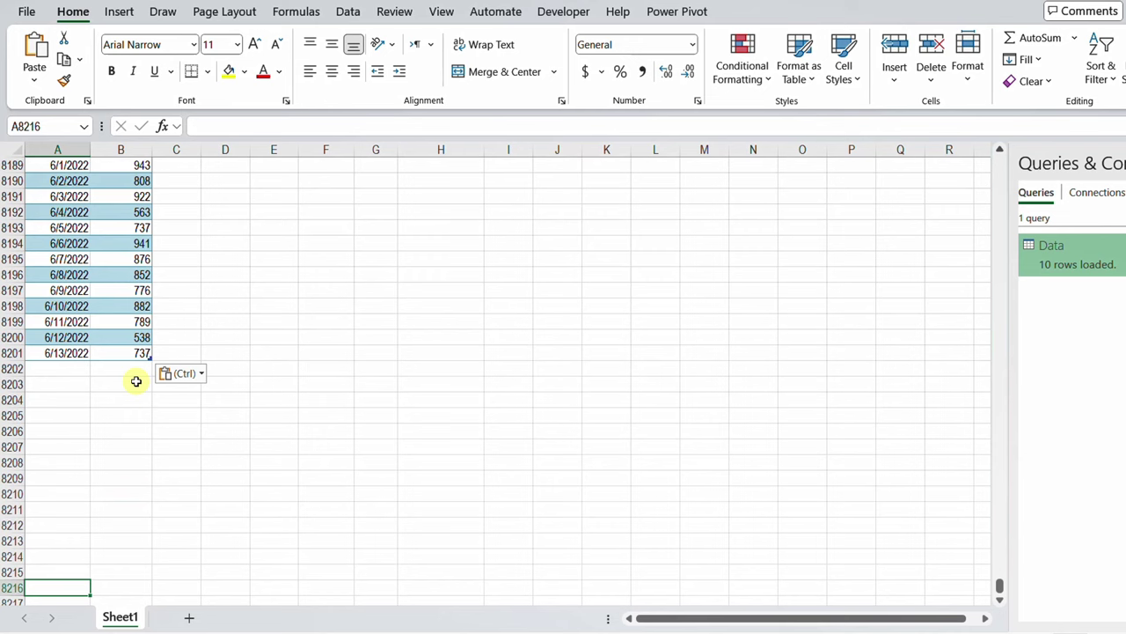
left_click(63, 352)
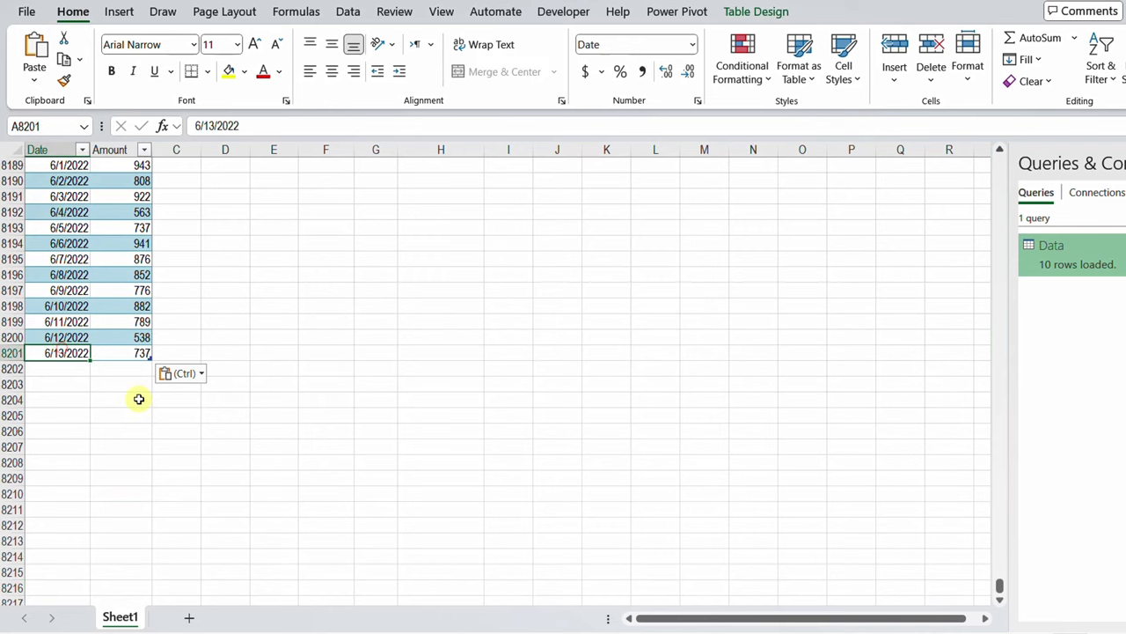
key("ctrl+Up")
key("Down")
key("Down")
key("Down")
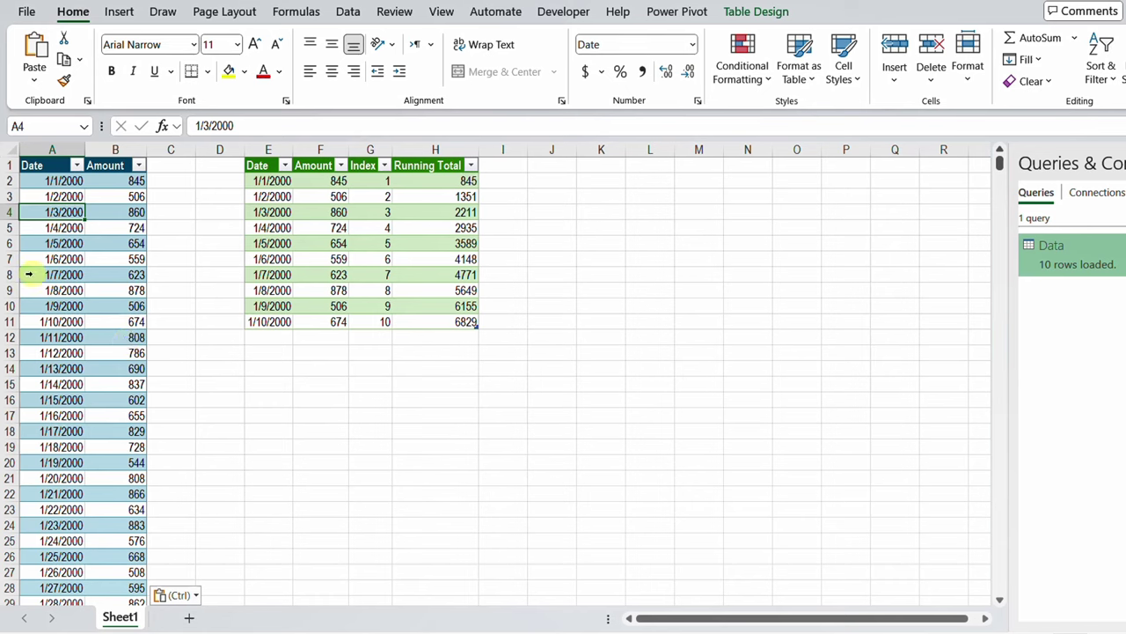
Switch to the Clock app's stopwatch and keep it on top as a compact window beside the Running Total table
left_click(425, 185)
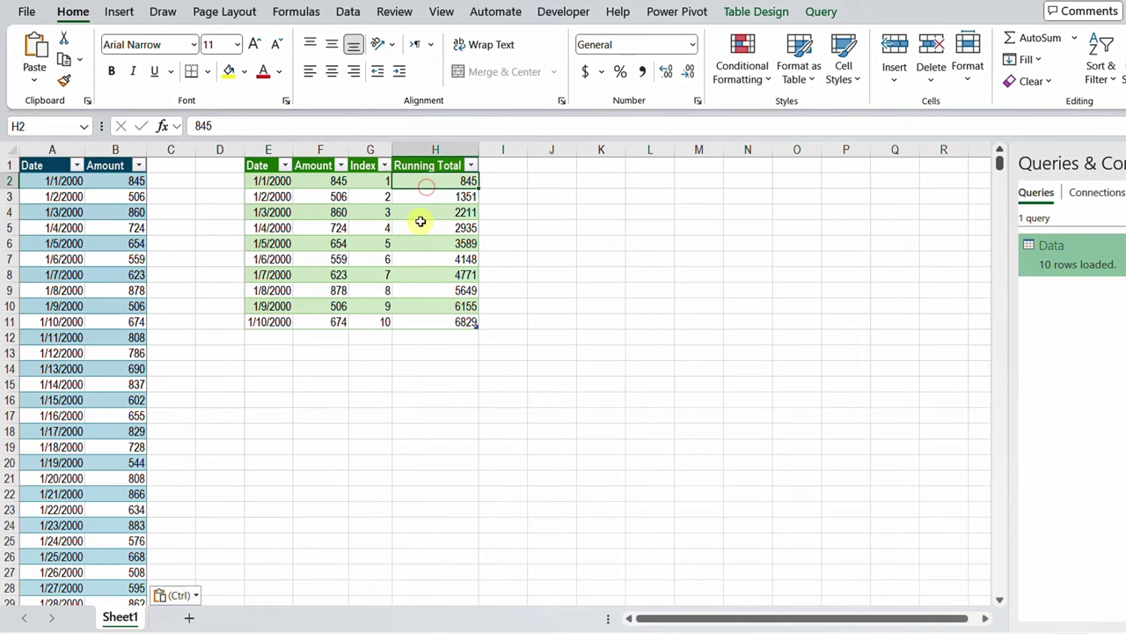
left_click(950, 629)
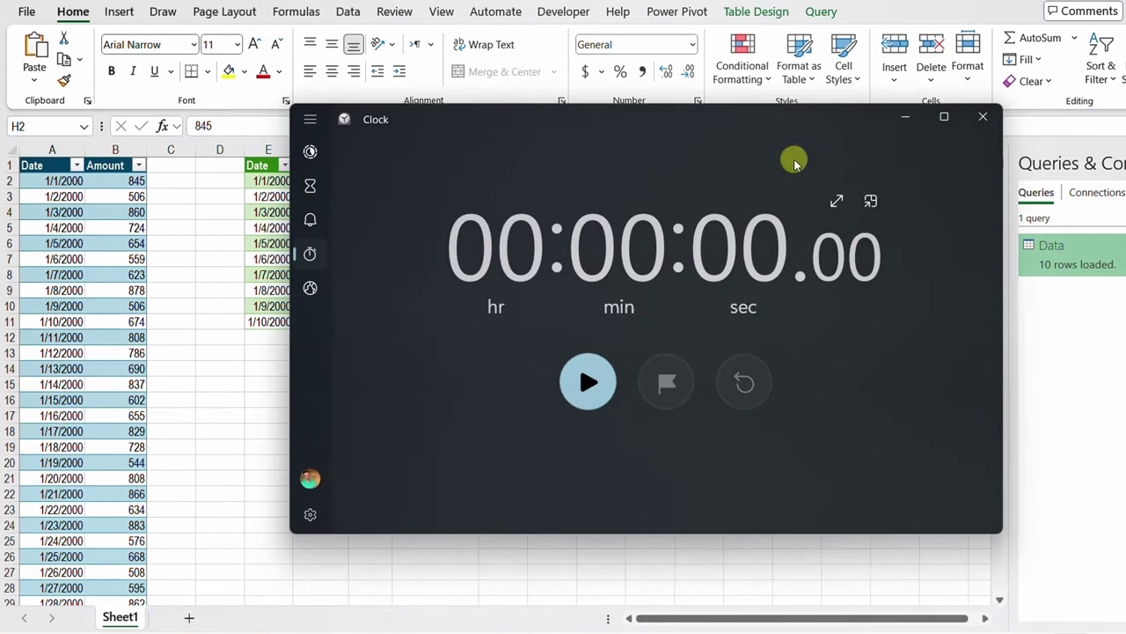
left_click(871, 201)
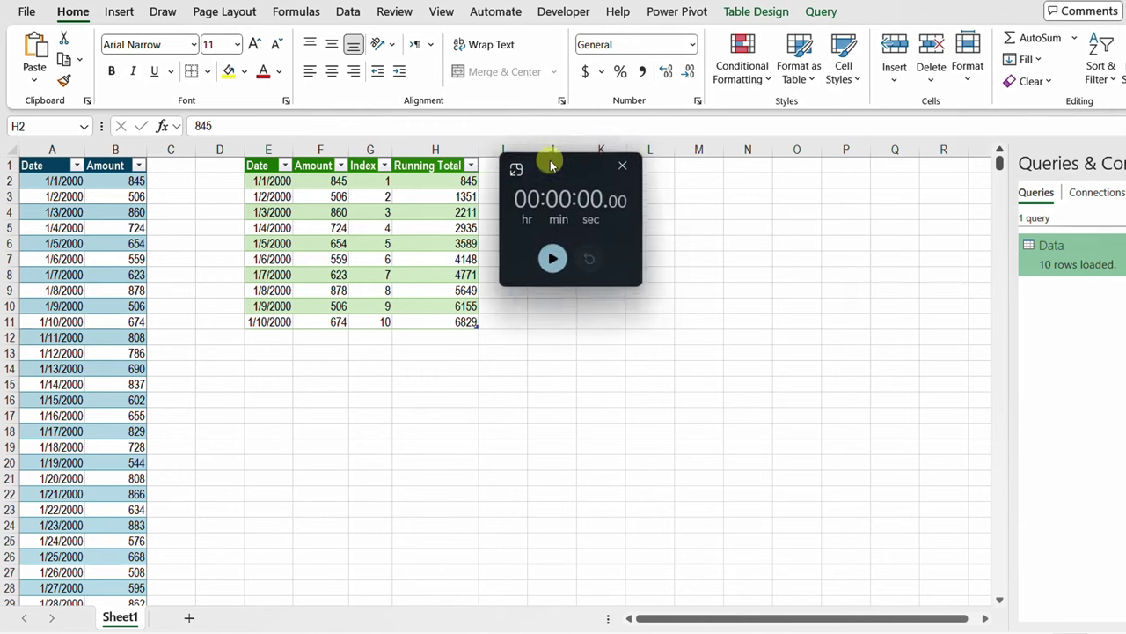
mouse_move(551, 165)
left_mouse_down()
mouse_move(568, 178)
mouse_move(558, 173)
left_mouse_up()
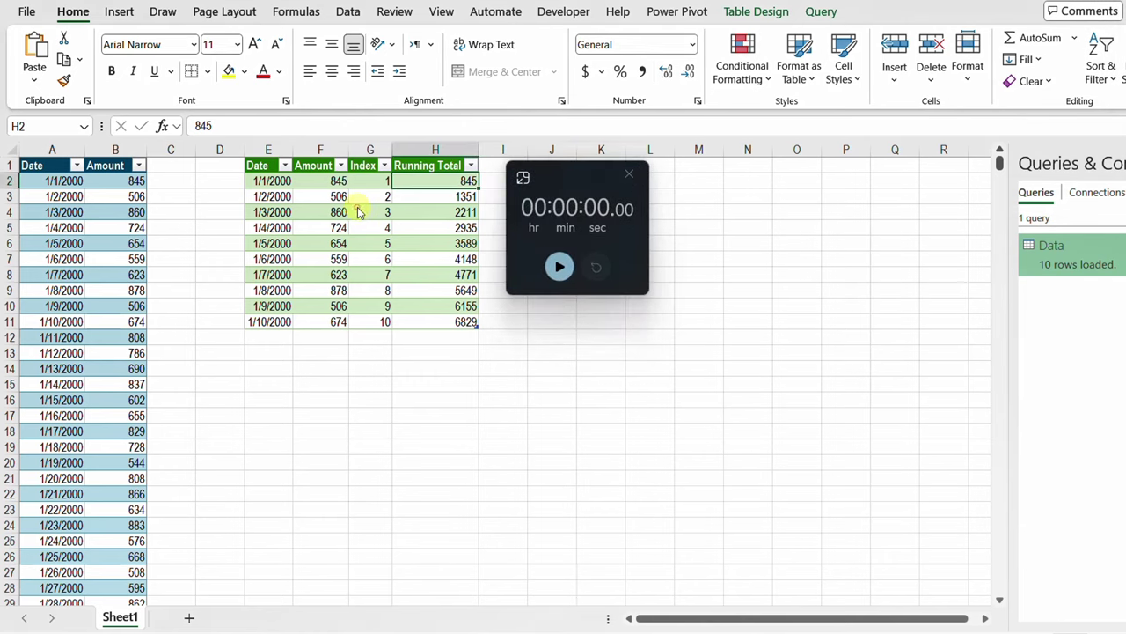
Refresh the loaded query table and start the stopwatch to time the refresh
right_click(358, 212)
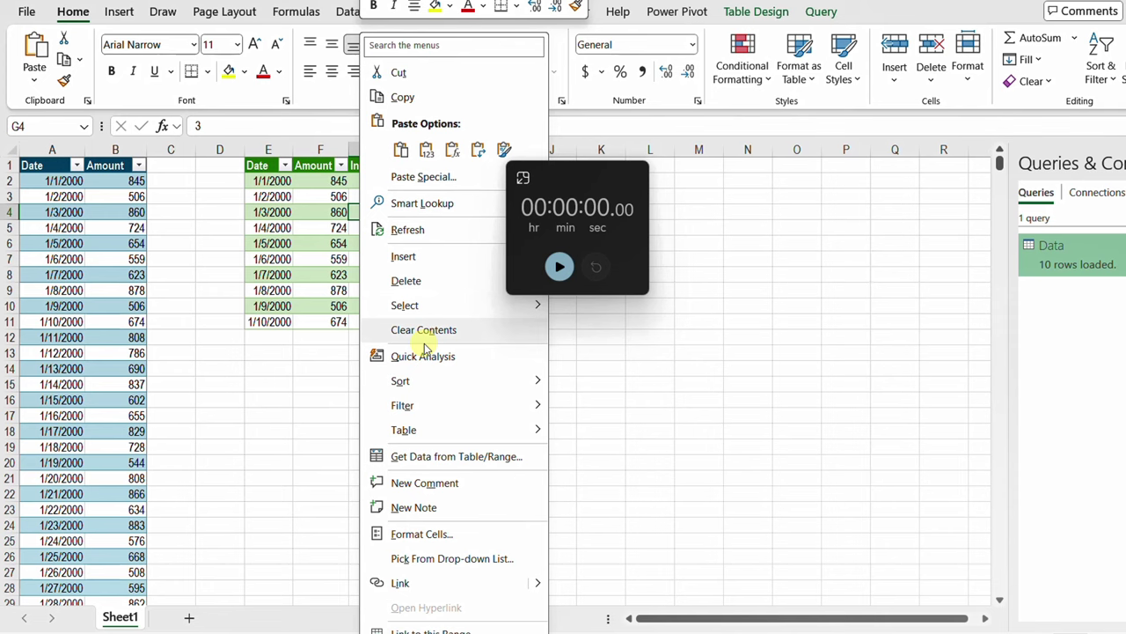
left_click(449, 232)
left_click(560, 269)
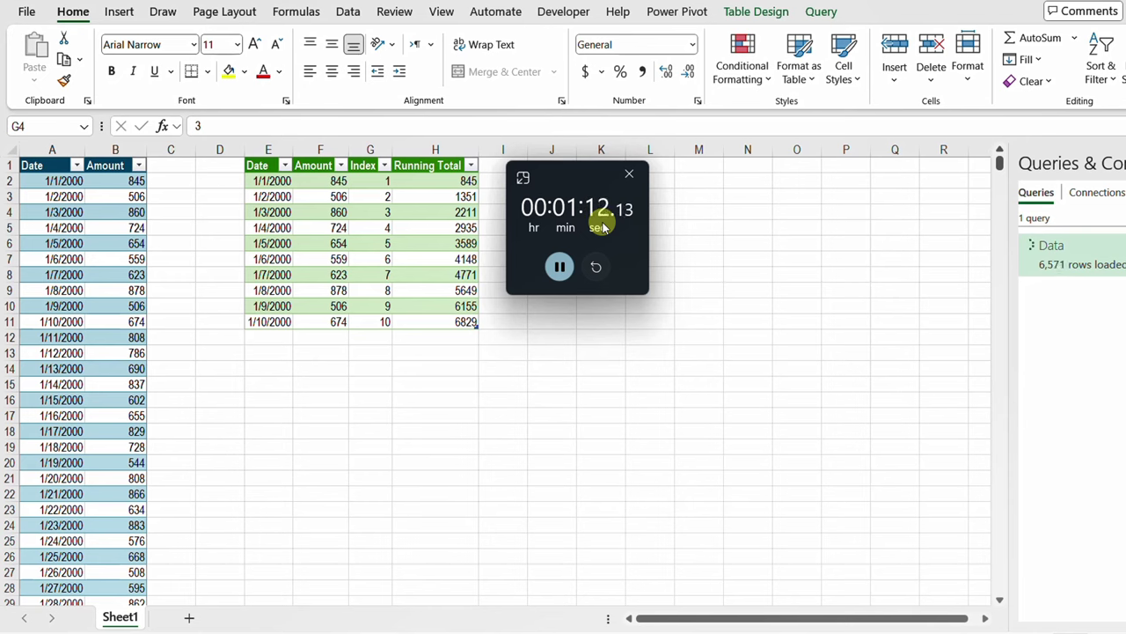
Stop the stopwatch once the query table has finished refreshing
left_click(559, 268)
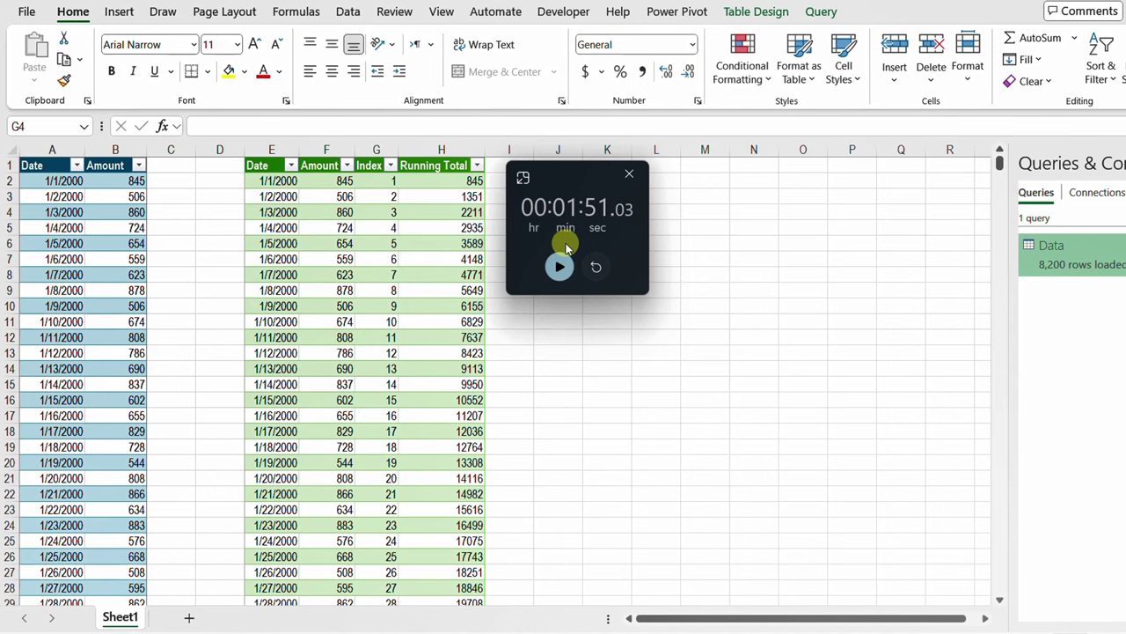
left_click_drag(565, 249, 569, 264)
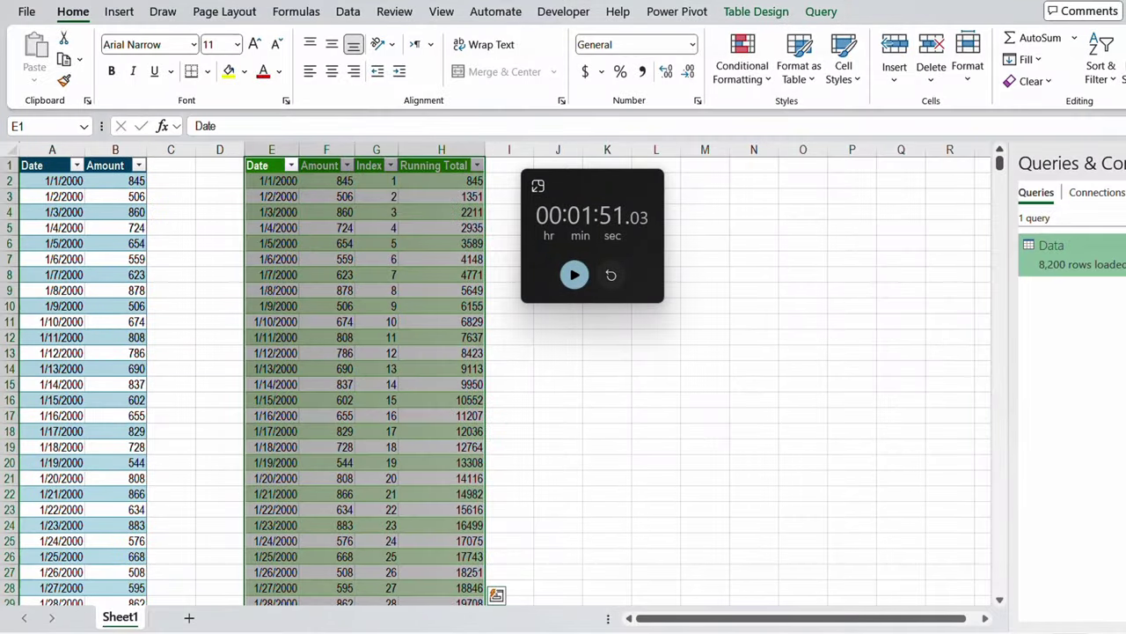
Reopen the Data query in the Power Query Editor and insert a blank formula step directly after Added Index
double_click(1082, 255)
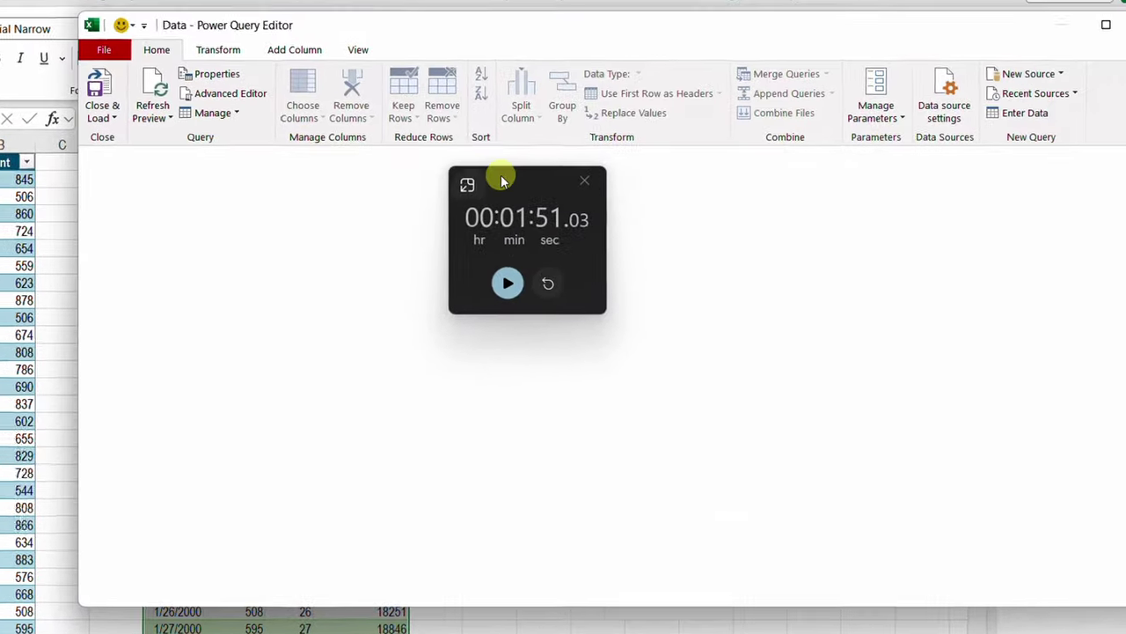
left_click_drag(502, 180, 1061, 73)
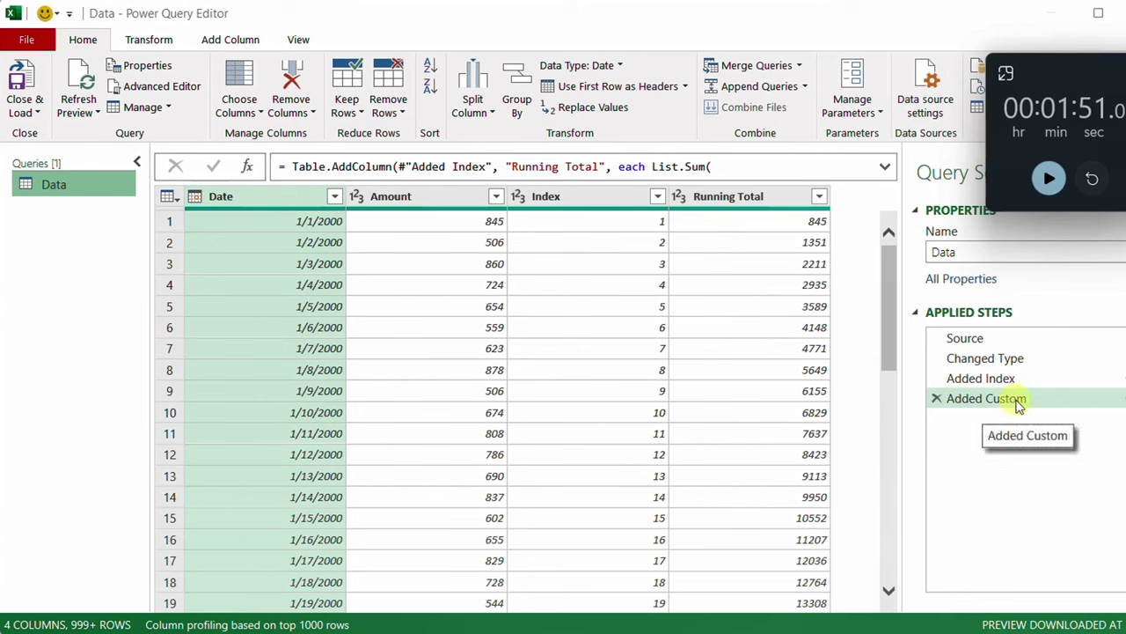
left_click(1003, 380)
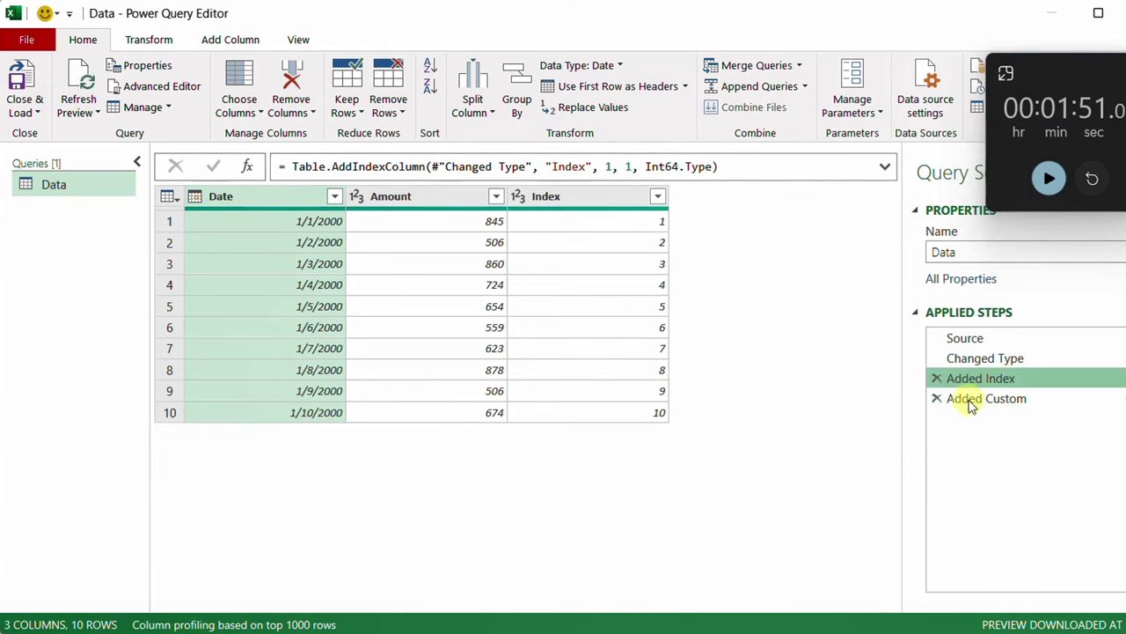
left_click(247, 166)
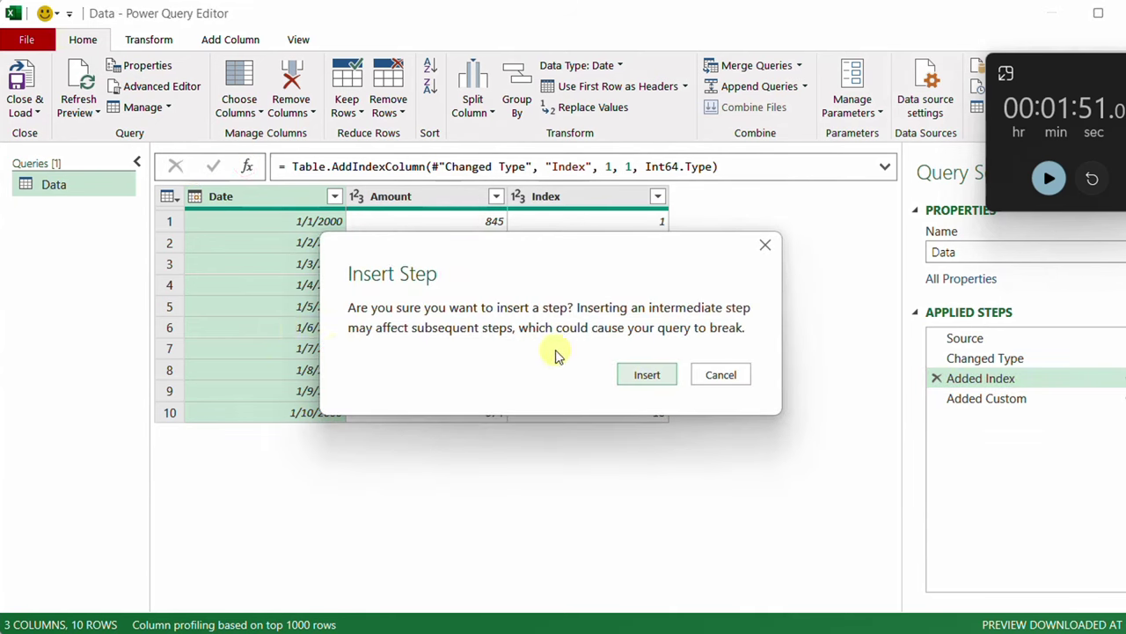
left_click(654, 377)
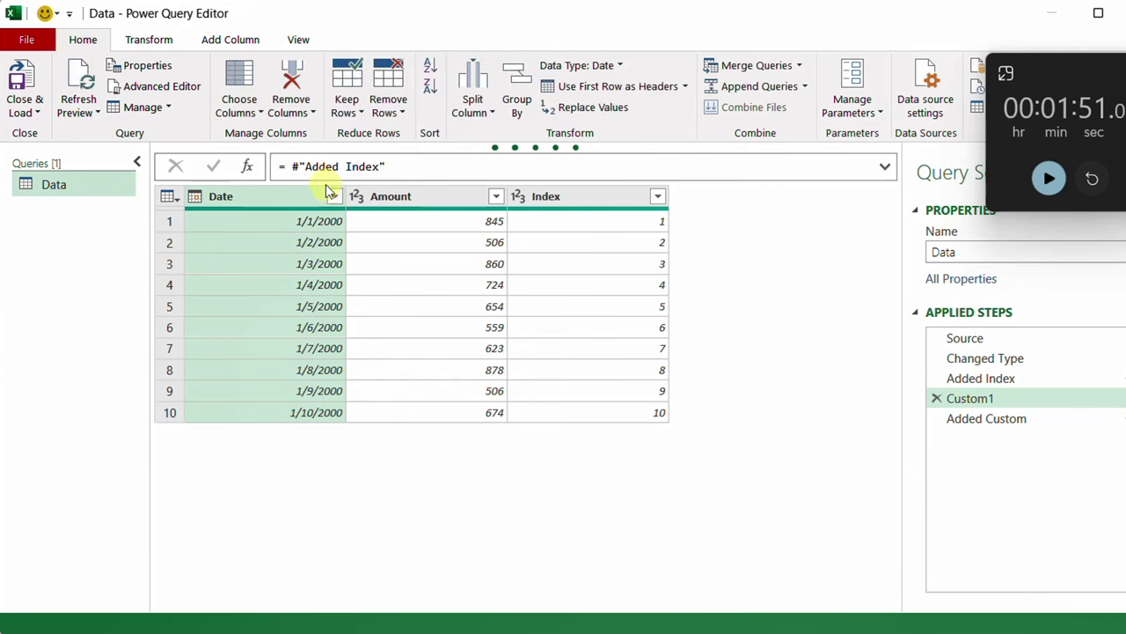
Wrap the inserted step's reference to #"Added Index" in Table.Buffer( ) and commit the formula
left_click(291, 167)
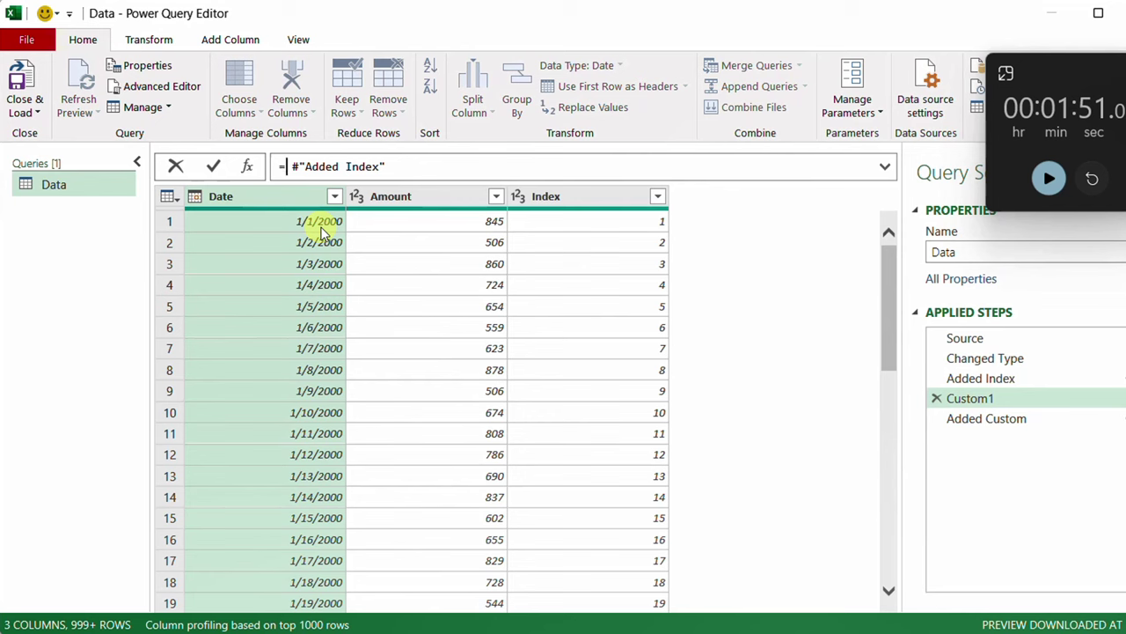
type("Table.Bu")
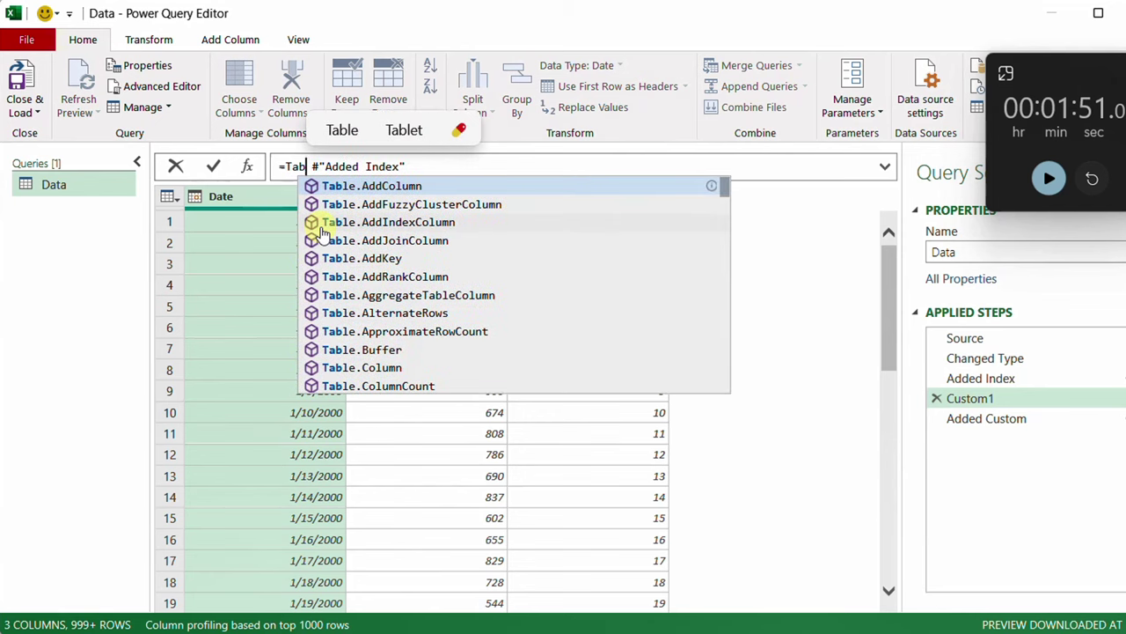
type("ffer(")
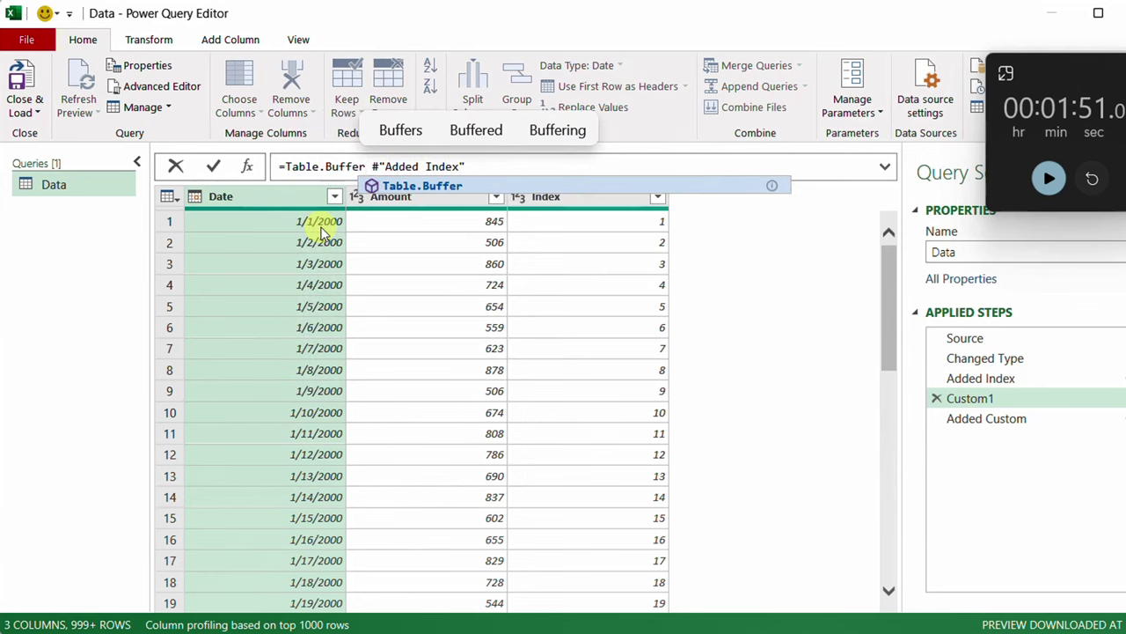
left_click(534, 172)
type(")")
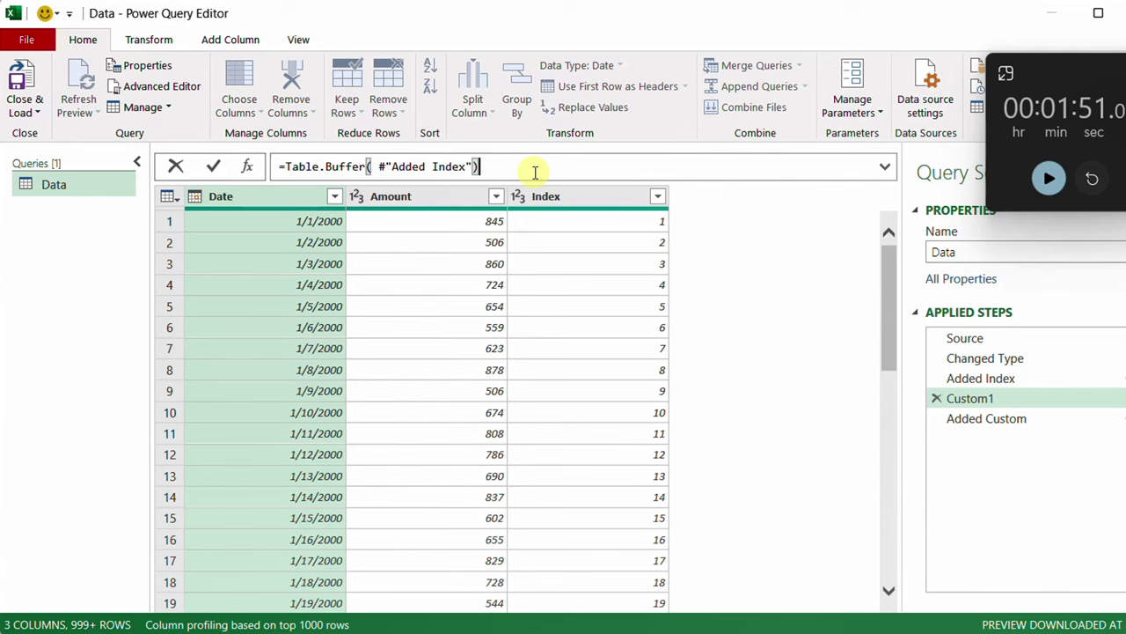
left_click(212, 167)
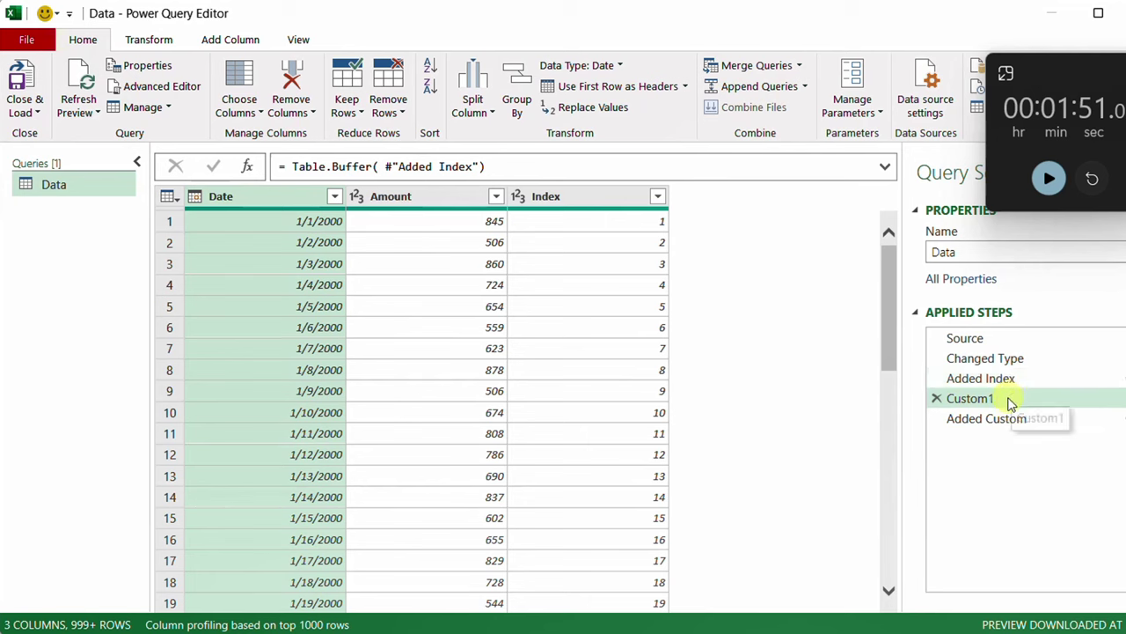
Rename the inserted Table.Buffer step as TableBuffer
right_click(981, 398)
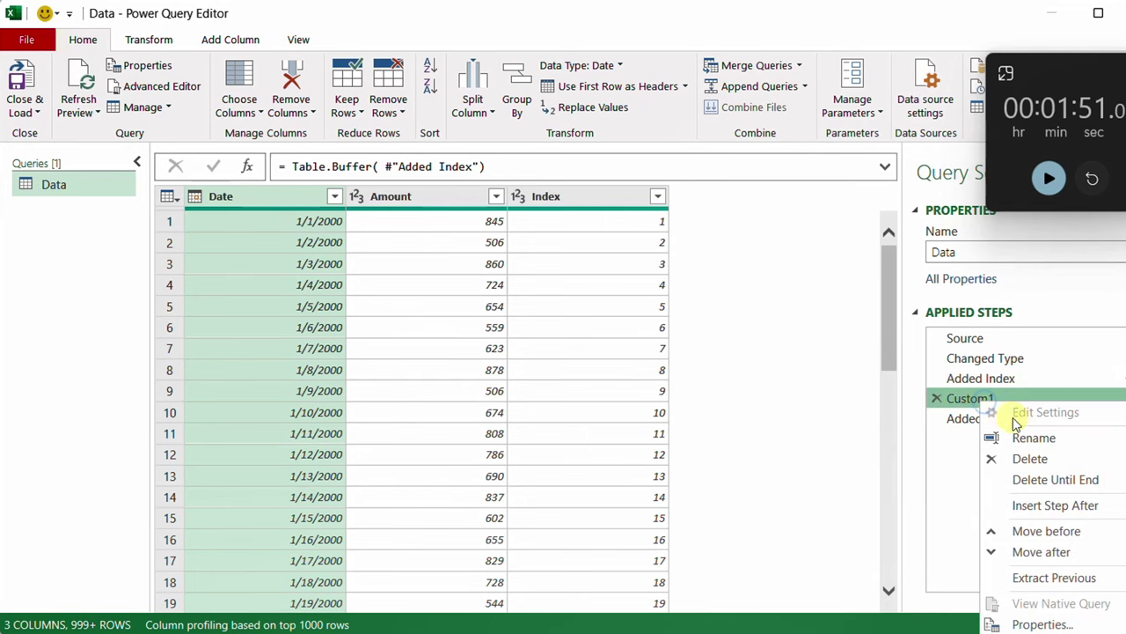
left_click(1028, 439)
type("TA")
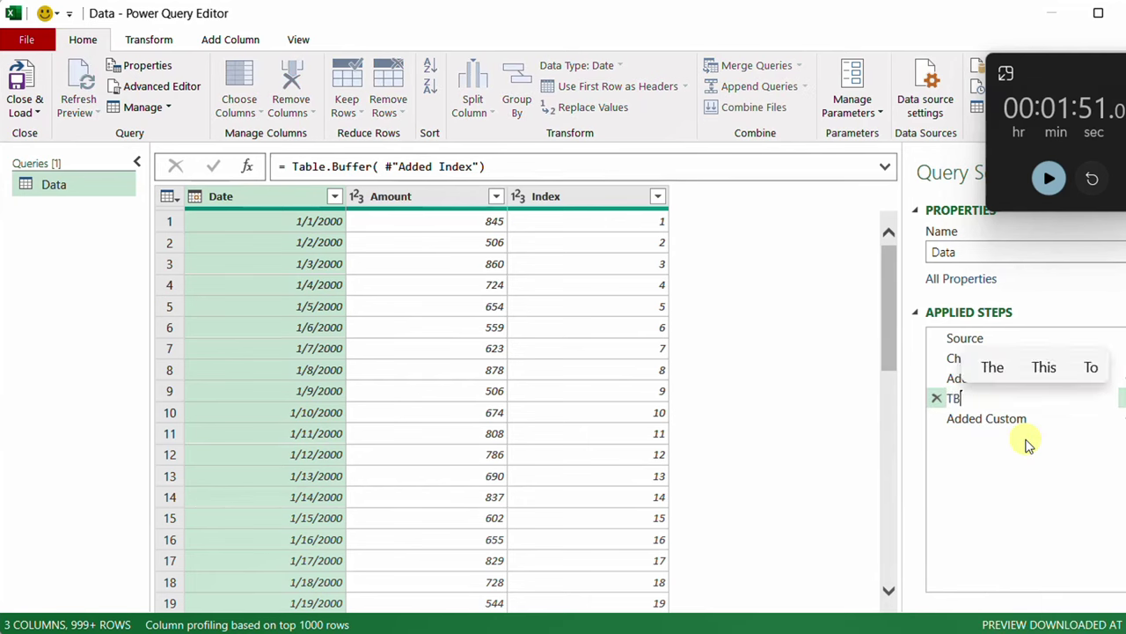
type("bleBuffer")
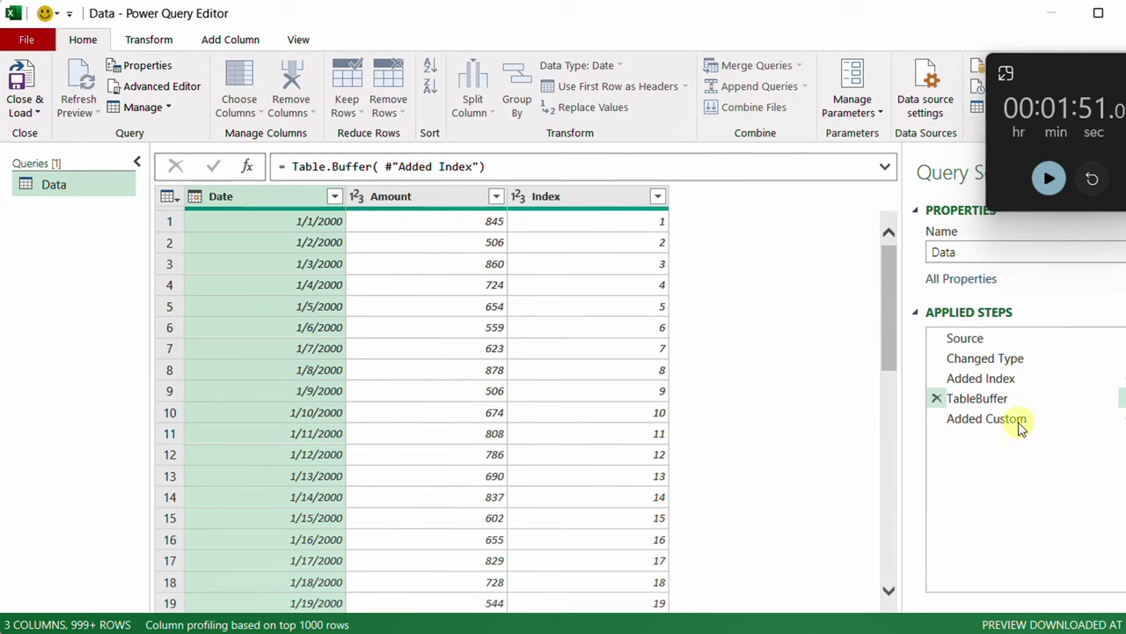
Rename the Added Custom step as RunningTotal
left_click(1009, 418)
right_click(1007, 422)
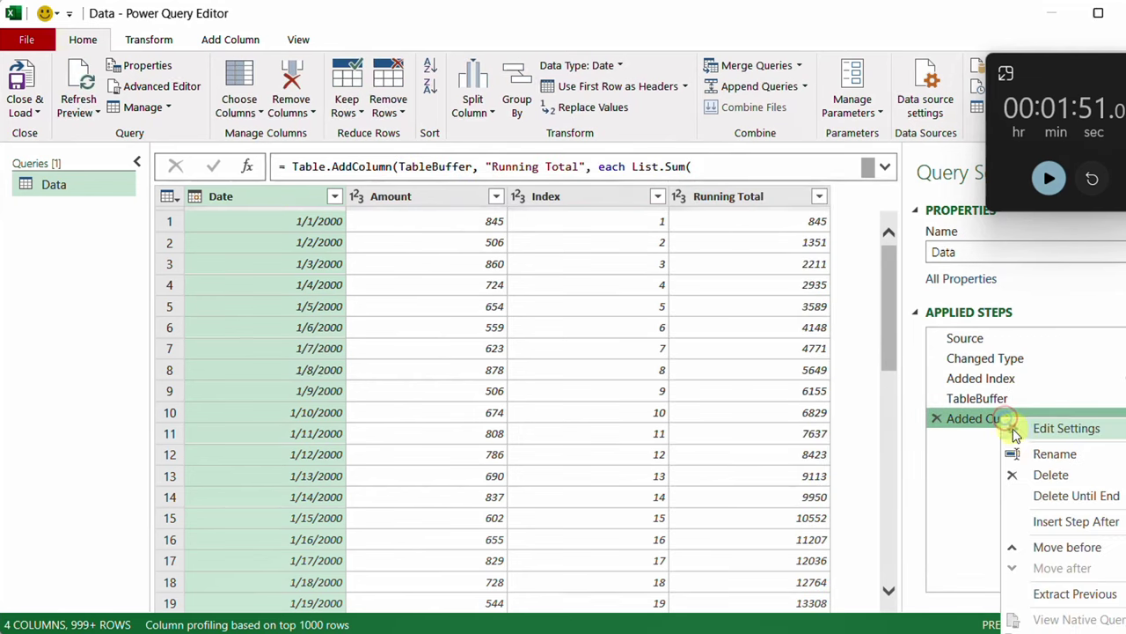
left_click(1060, 456)
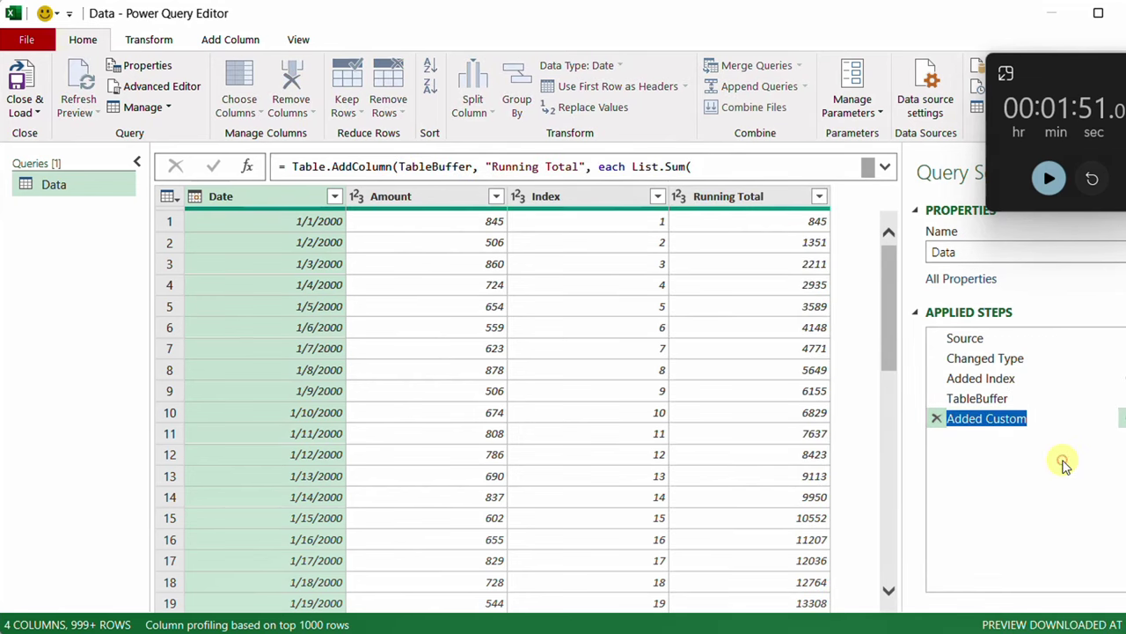
type("R")
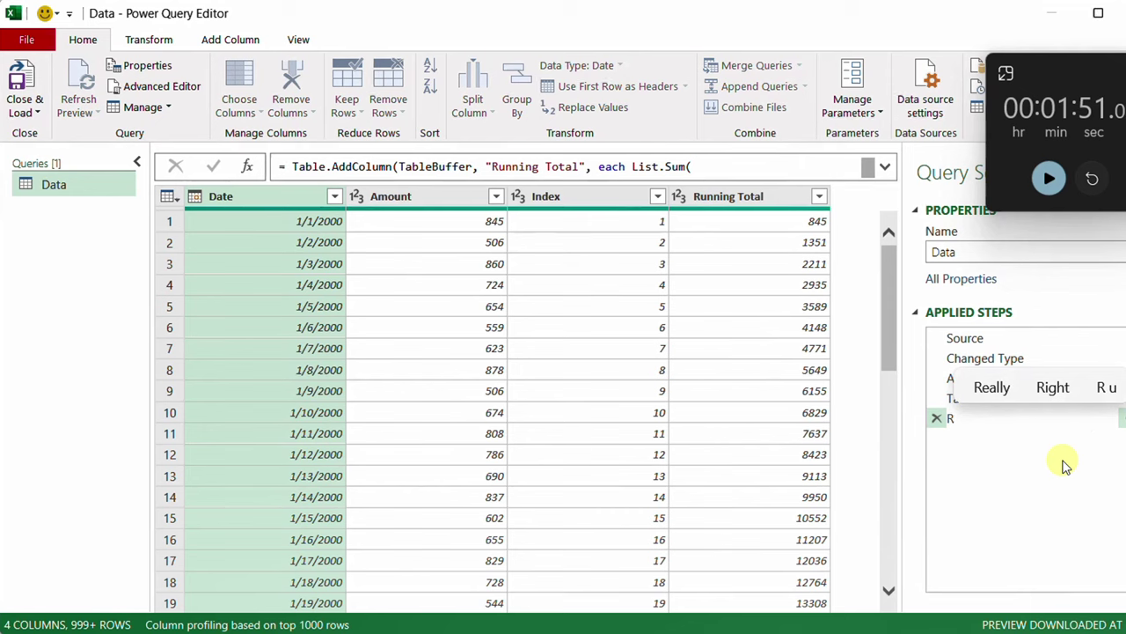
type("unningTotal")
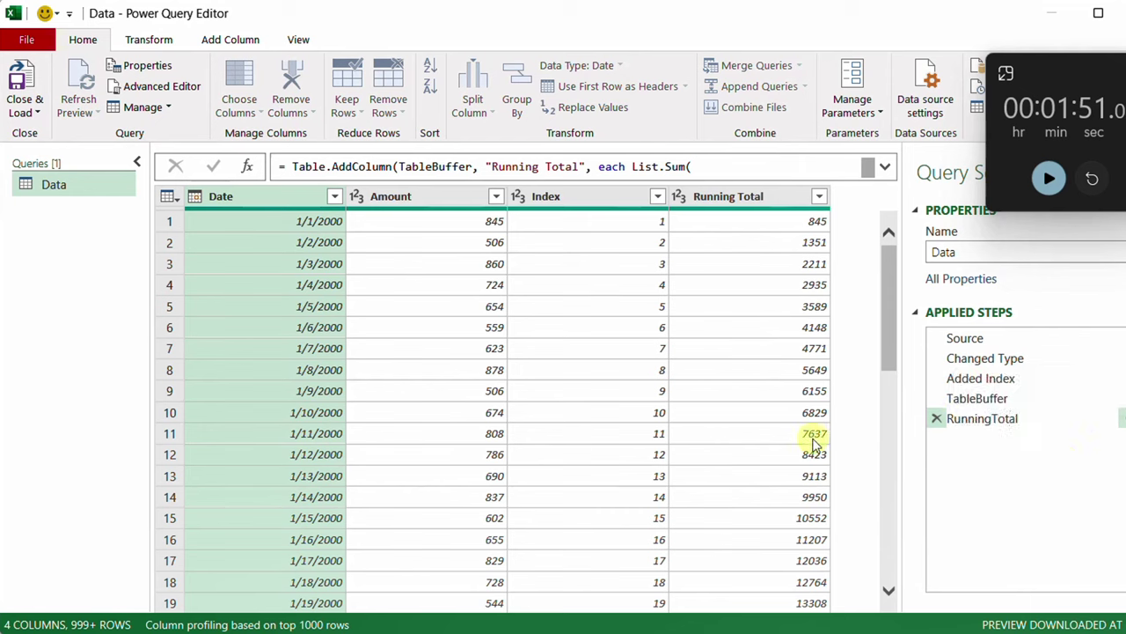
key("Return")
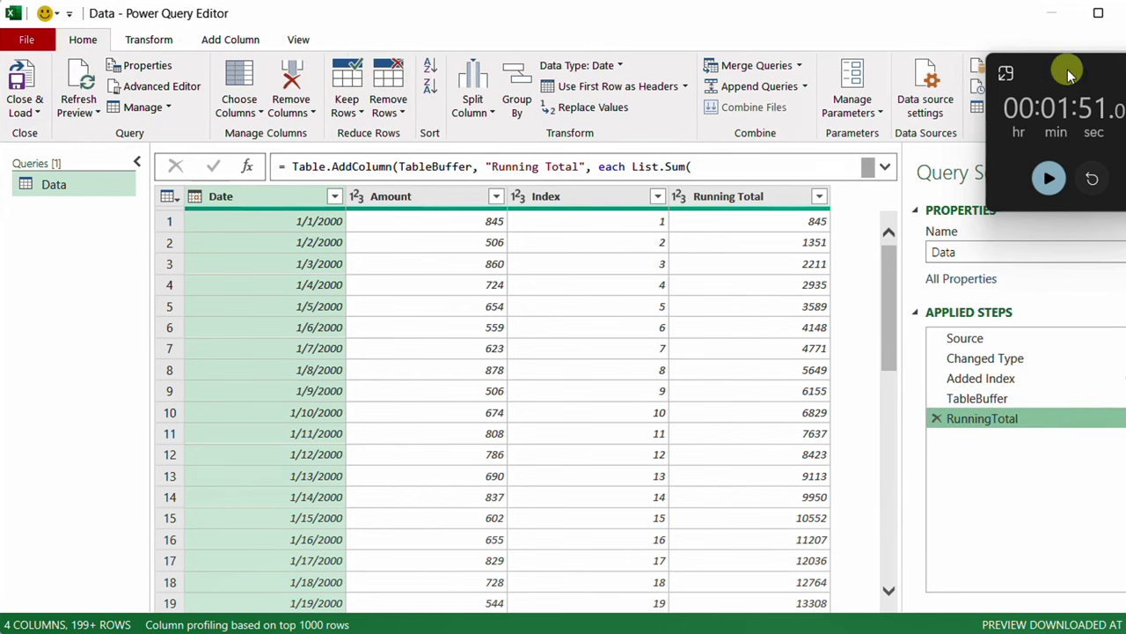
Reset the stopwatch, and close and load the buffered query while timing it until all rows are loaded
left_click_drag(1066, 69, 395, 95)
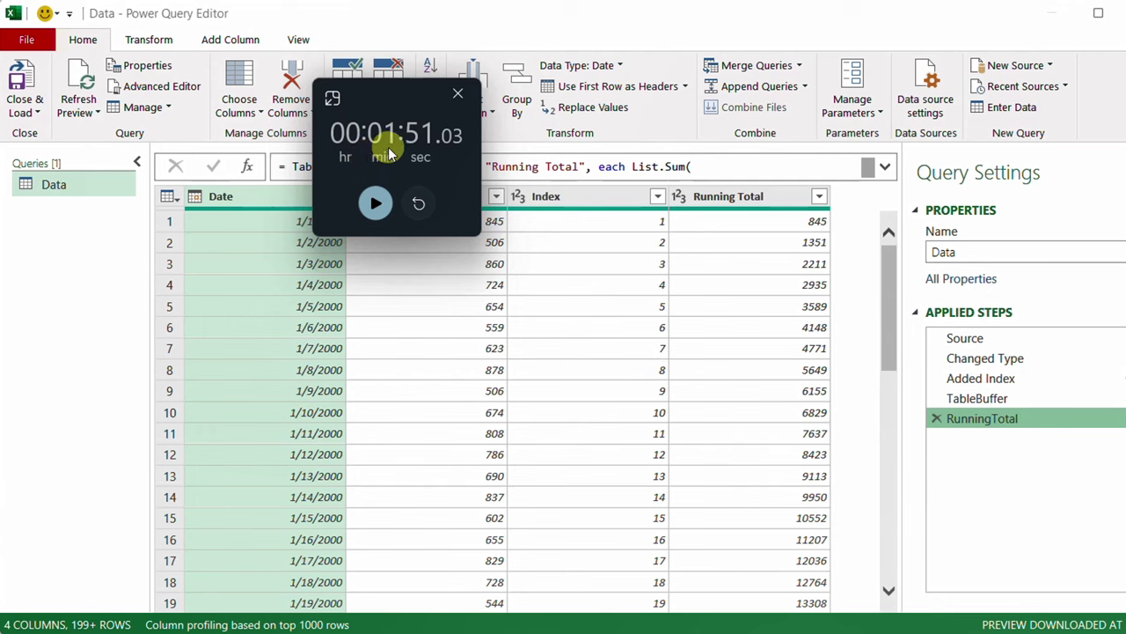
left_click(421, 205)
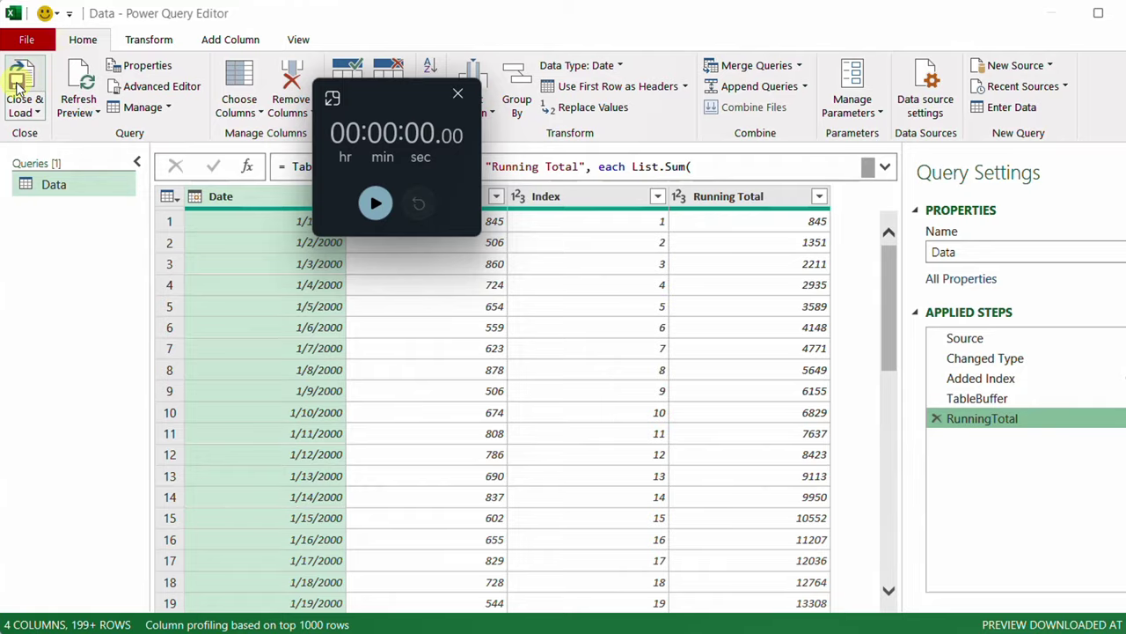
left_click(24, 81)
left_click(375, 204)
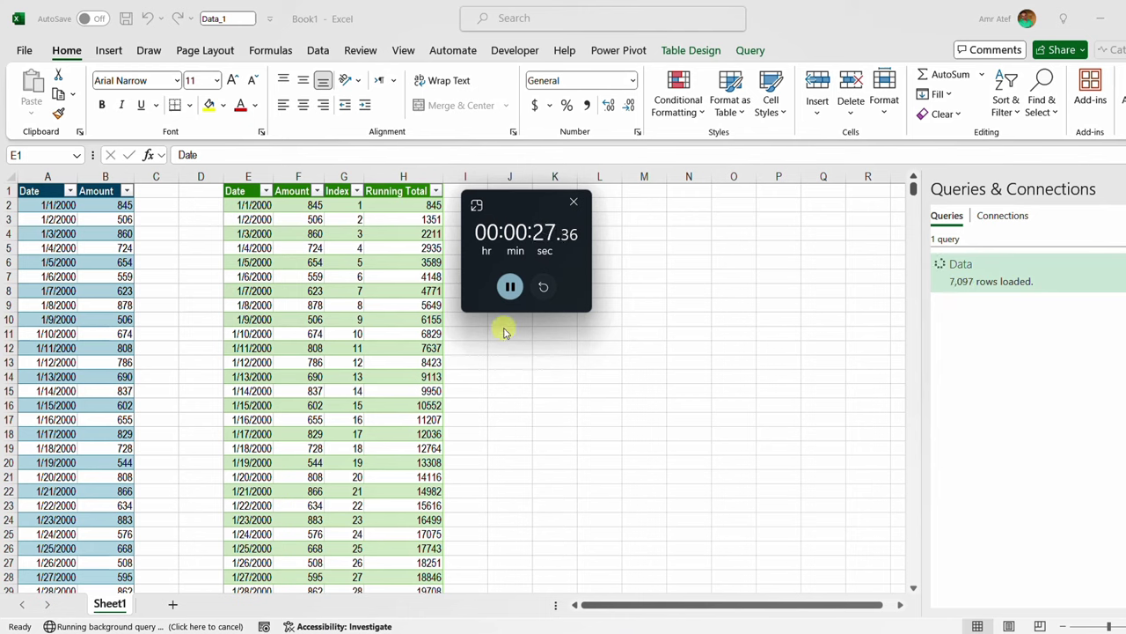
left_click(510, 287)
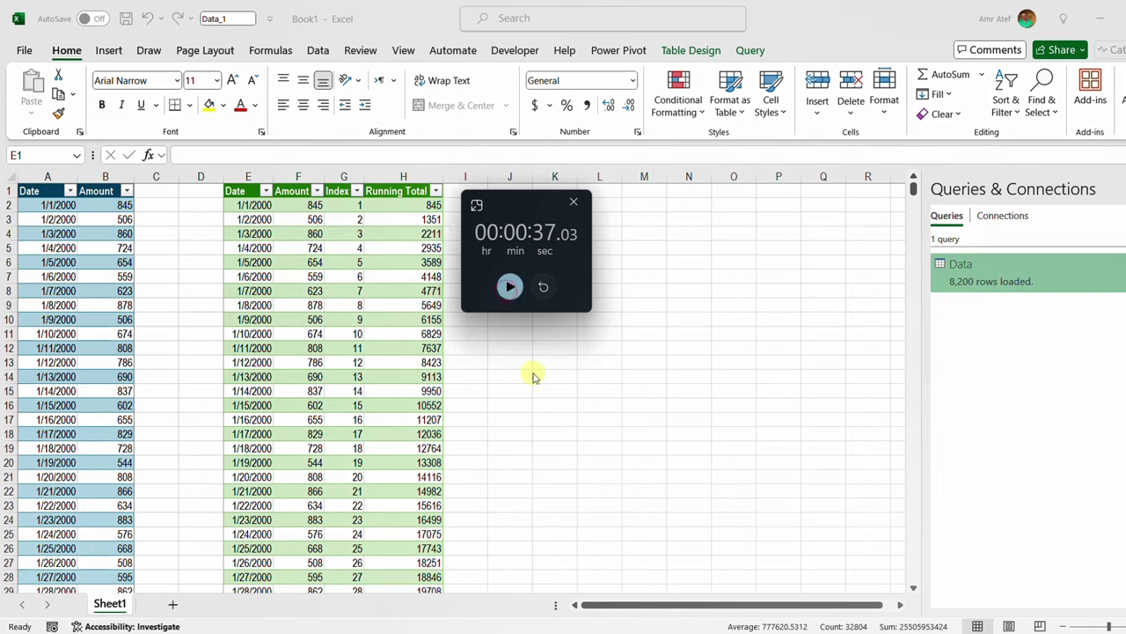